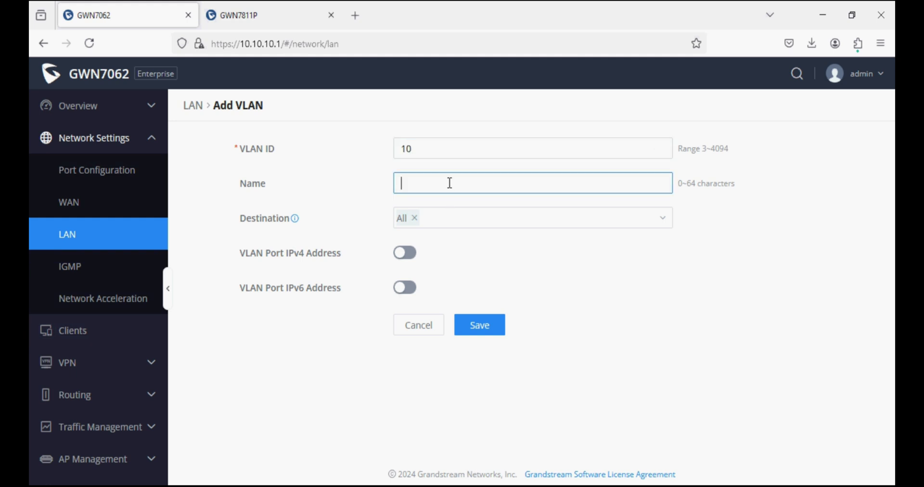
Name VLAN 10 'VLAN10', limit its destination to WAN1 only, and save it.
text(VLAN10)
click(429, 218)
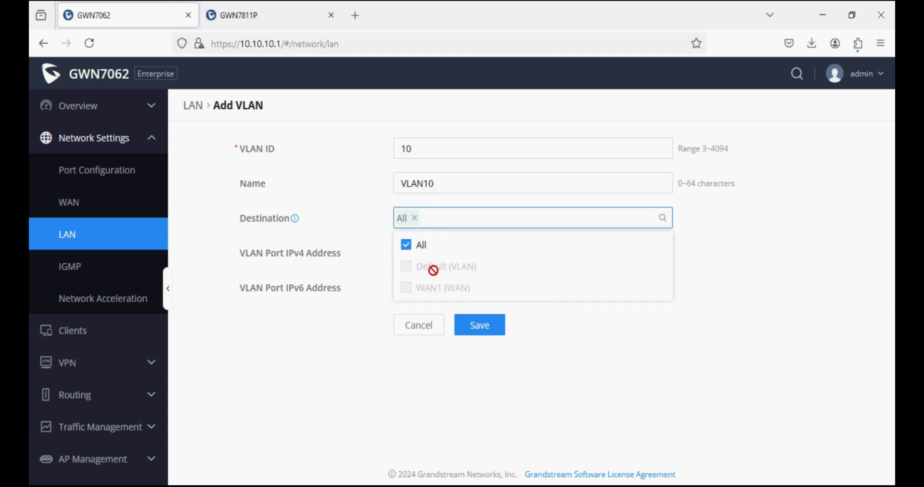
click(410, 246)
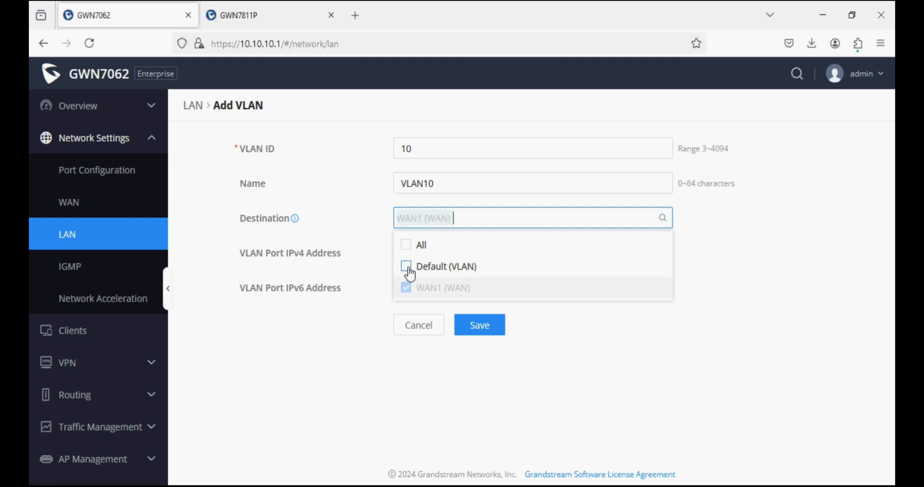
click(489, 327)
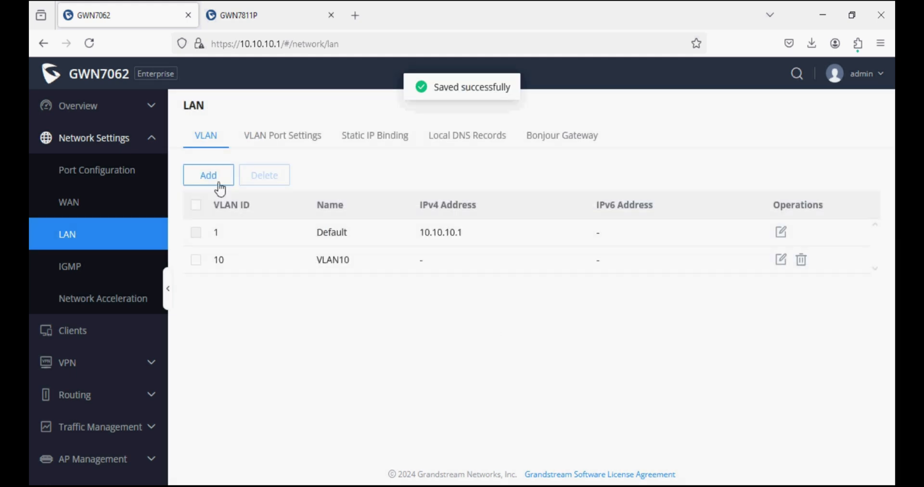
click(779, 262)
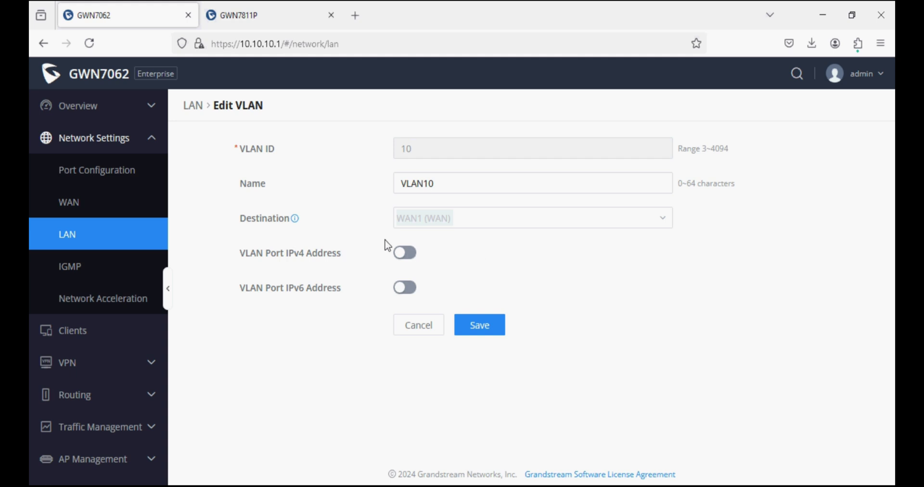
Give VLAN10 the port address 192.168.10.1/255.255.255.0 and turn on DHCP service.
click(404, 252)
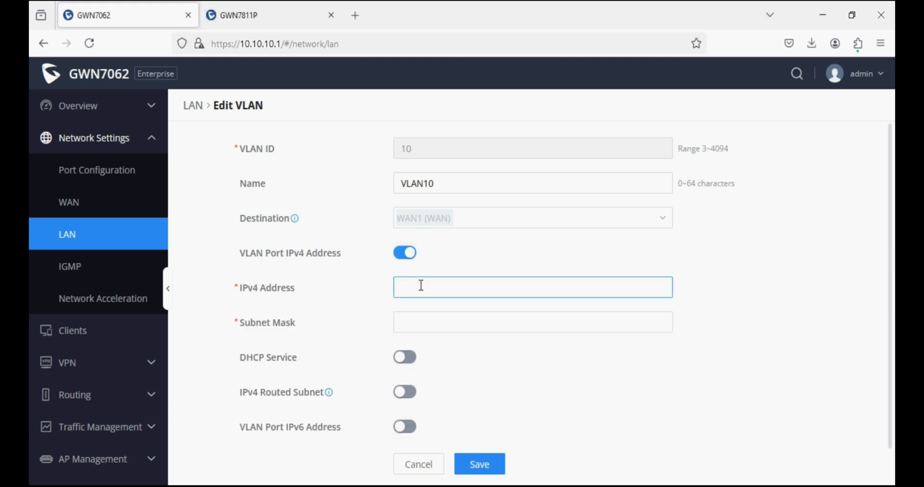
text(192)
text(2)
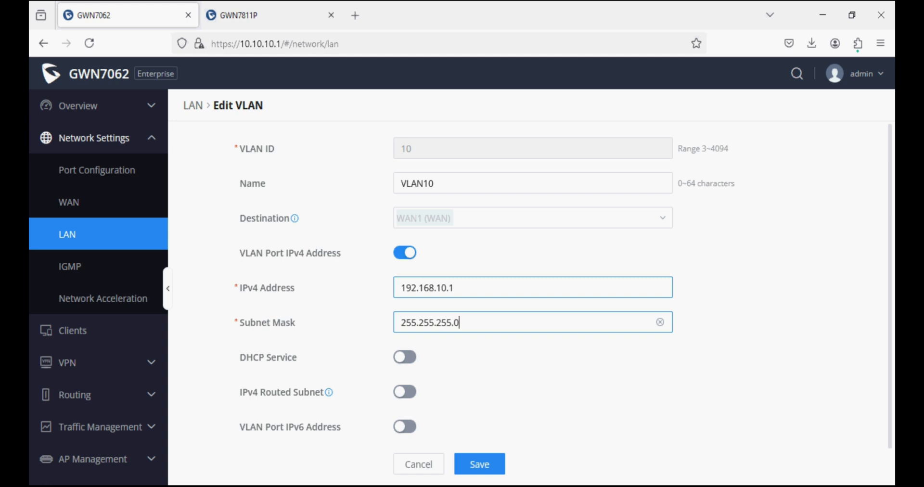
drag(450, 288, 386, 288)
key(ctrl+c)
click(404, 357)
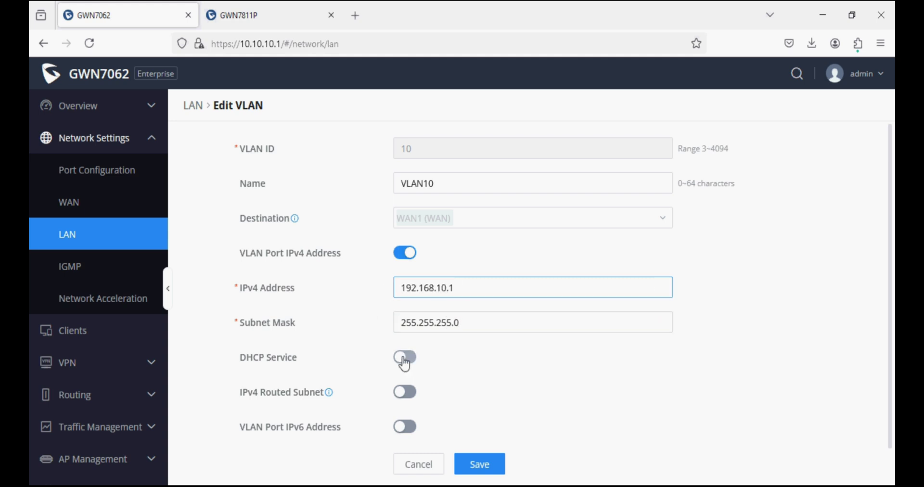
drag(366, 358, 259, 359)
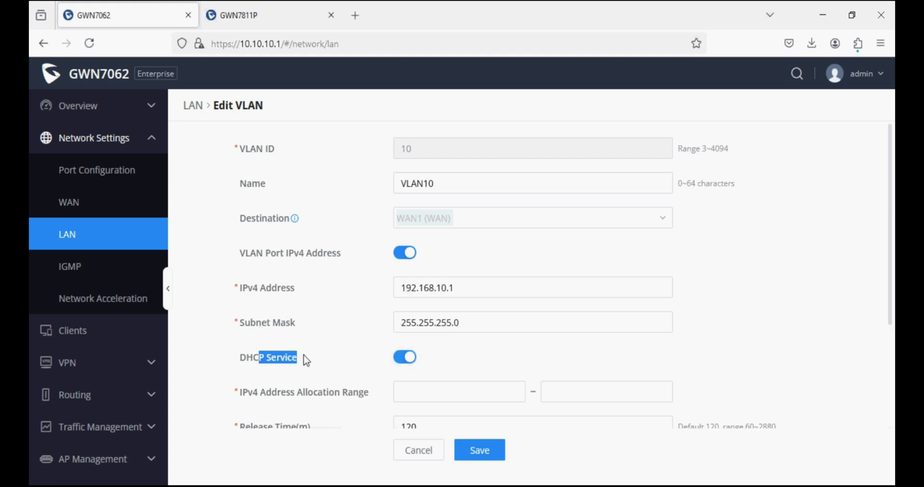
Set VLAN10's DHCP pool to 192.168.10.100–192.168.10.200 with preferred DNS 8.8.8.8, and save.
click(421, 384)
key(ctrl+v)
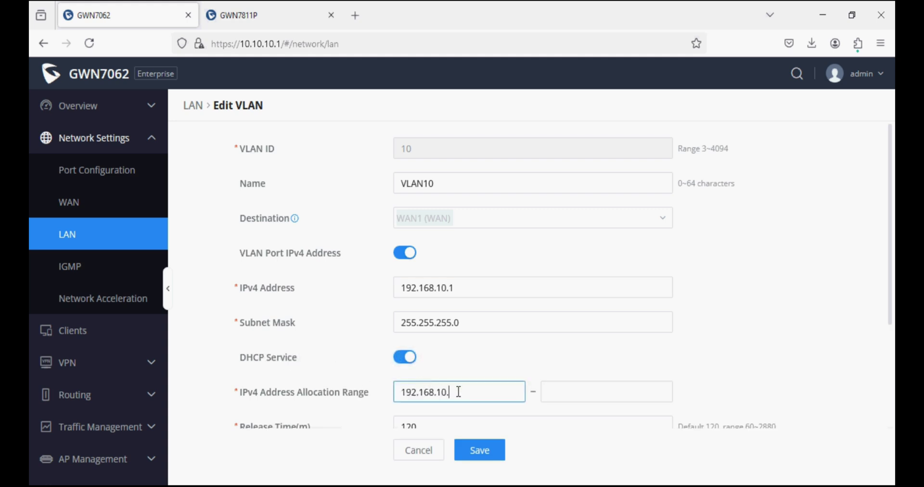
click(569, 383)
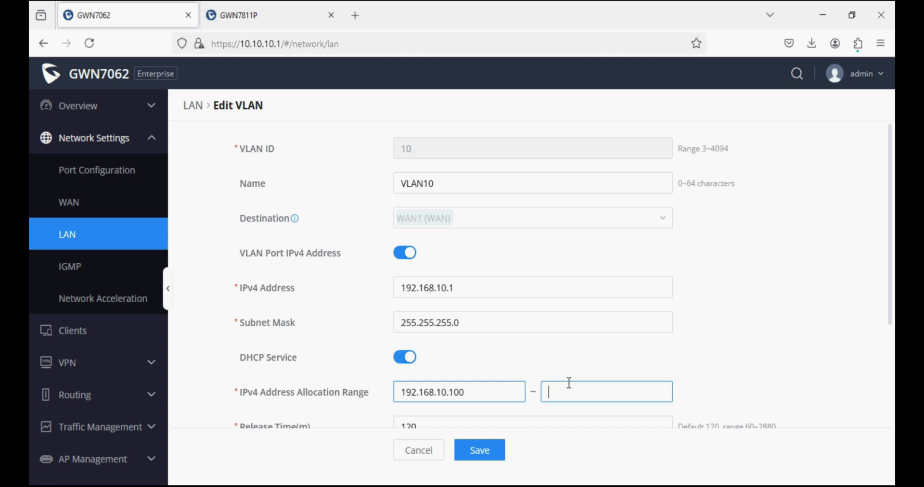
key(ctrl+v)
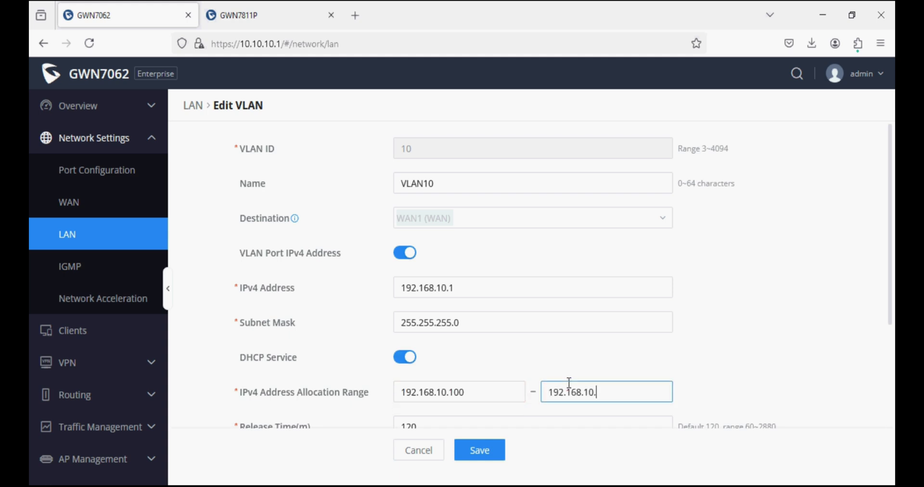
scroll(570, 386, down, 3)
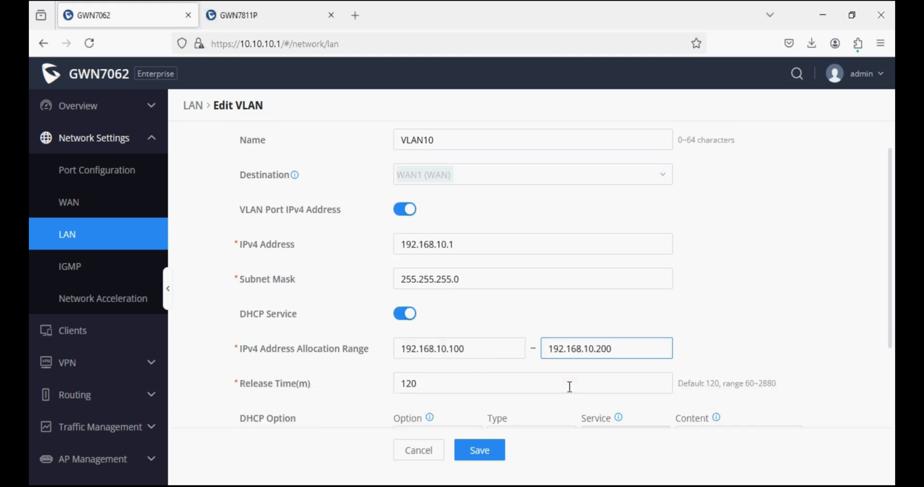
scroll(532, 330, down, 4)
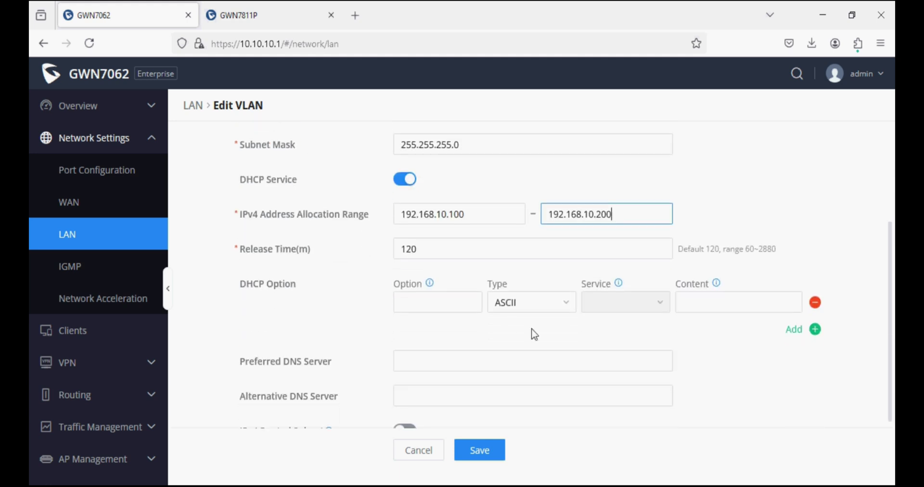
click(466, 356)
text(8.8.8.8)
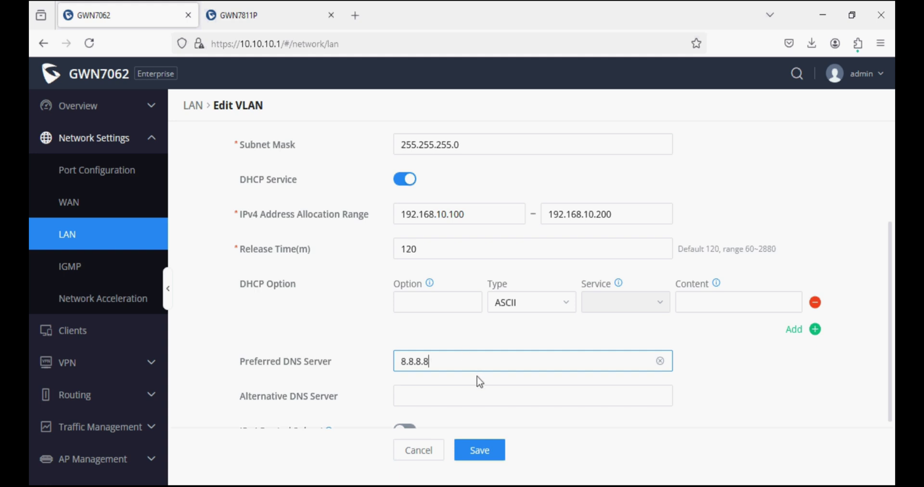
click(471, 450)
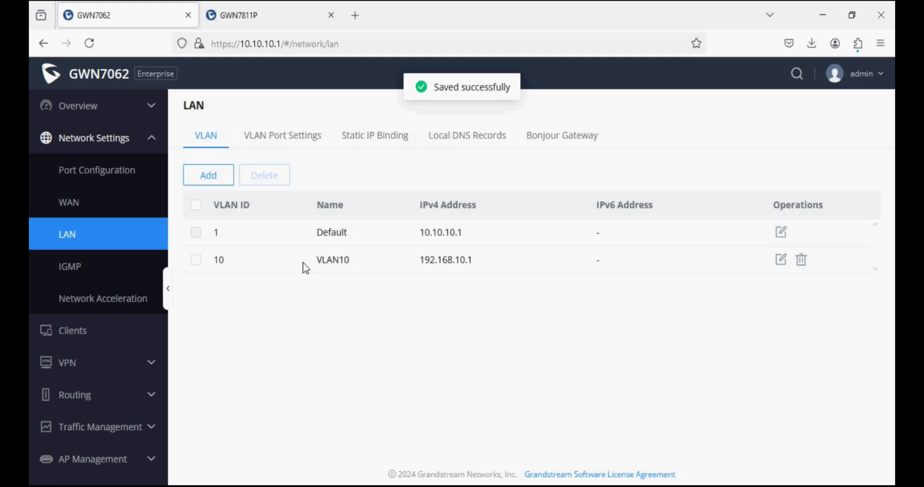
Add VLAN ID 20 named VLAN20 with destinations WAN1 and Default.
click(212, 176)
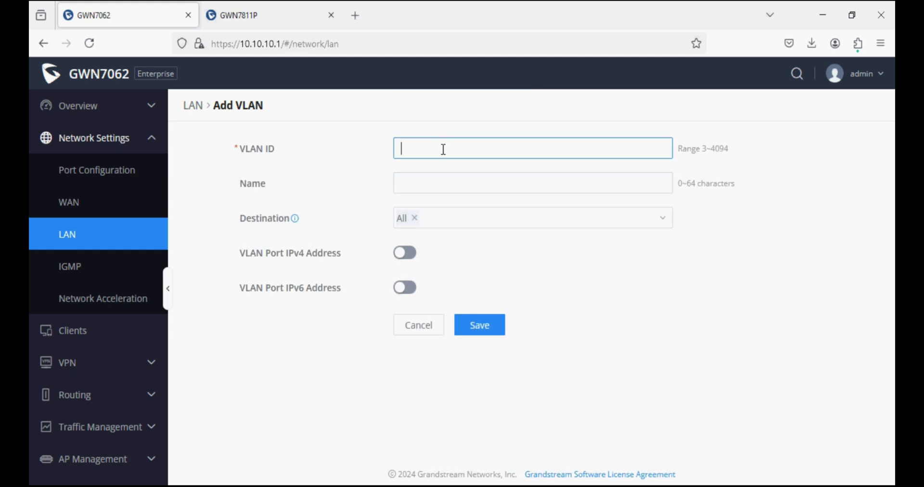
text(20)
key(Tab)
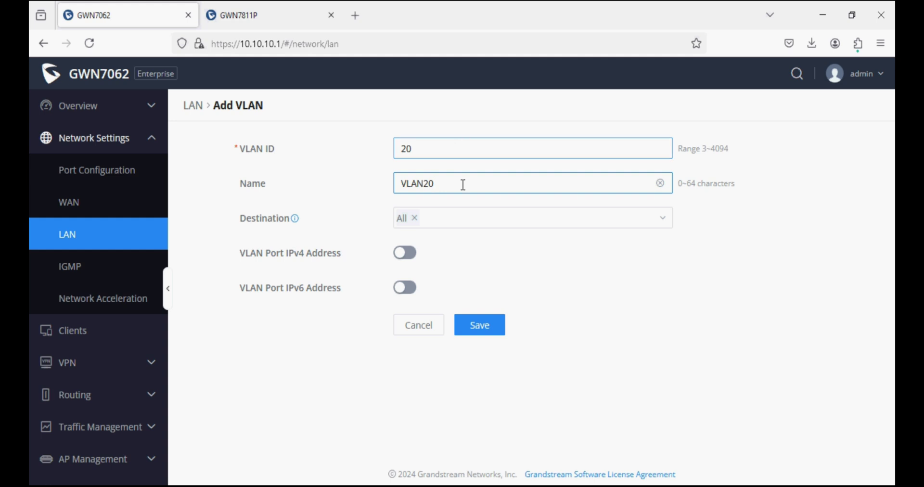
click(456, 212)
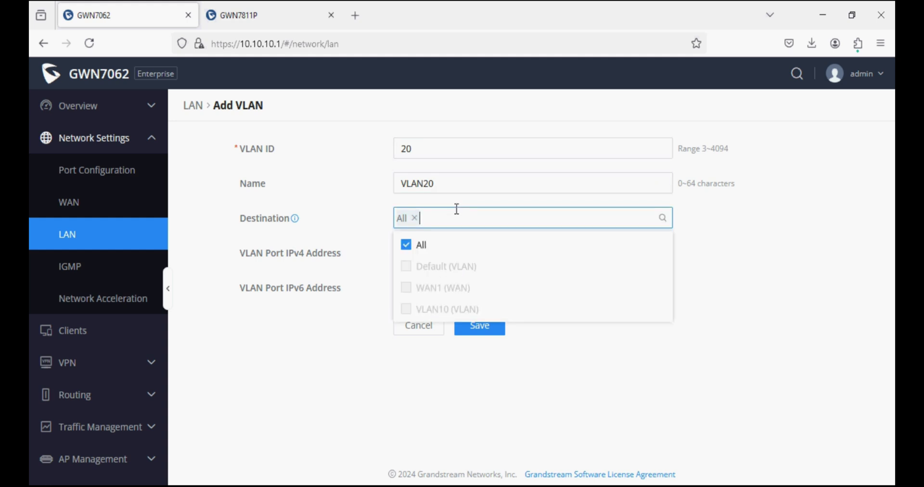
click(408, 247)
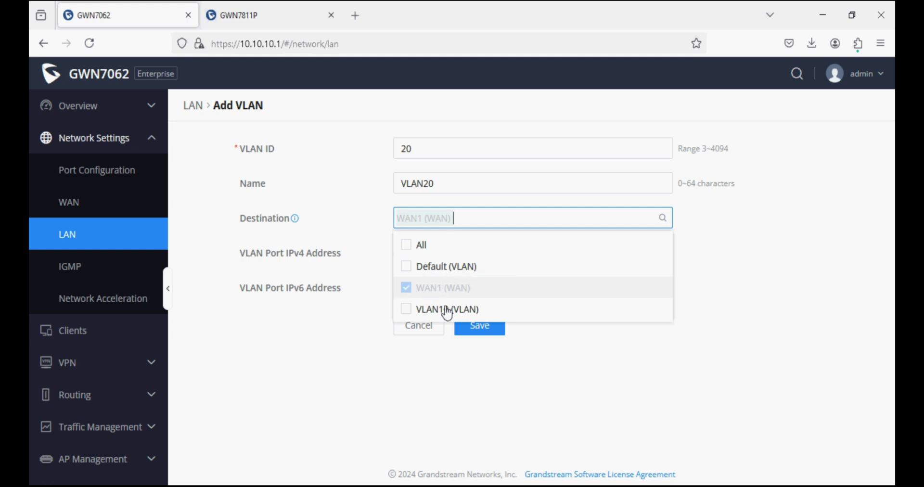
click(538, 359)
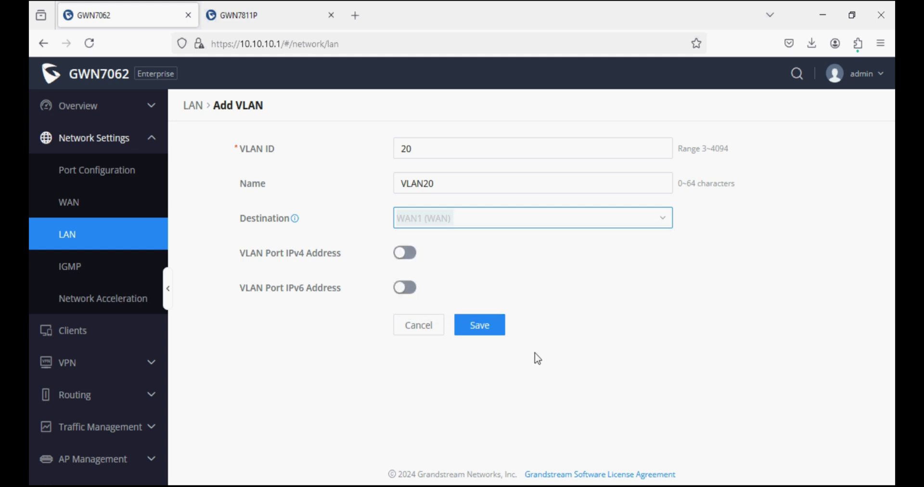
click(486, 224)
click(406, 267)
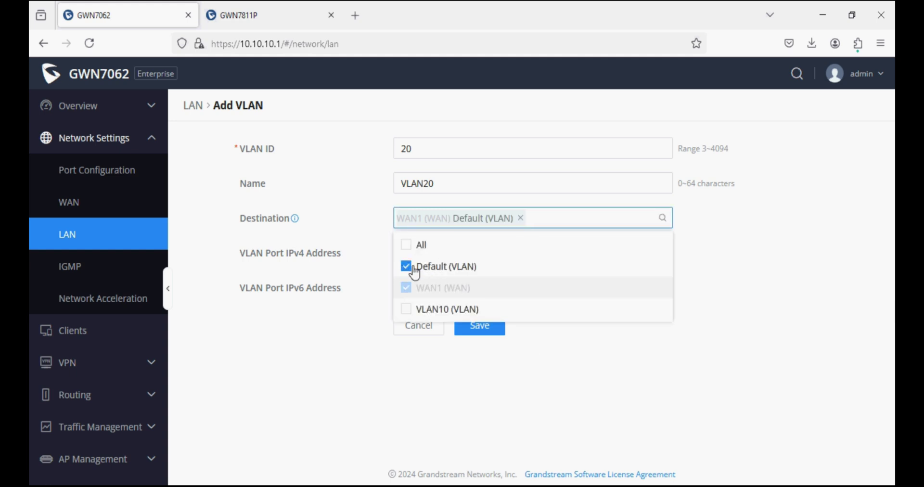
click(570, 374)
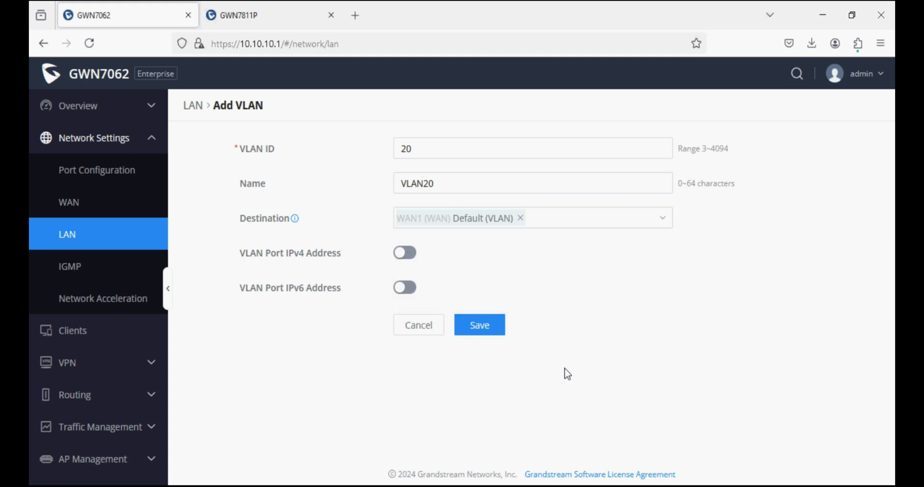
Give VLAN20 the port address 192.168.20.1 with subnet mask 255.255.255.0.
click(411, 256)
click(455, 286)
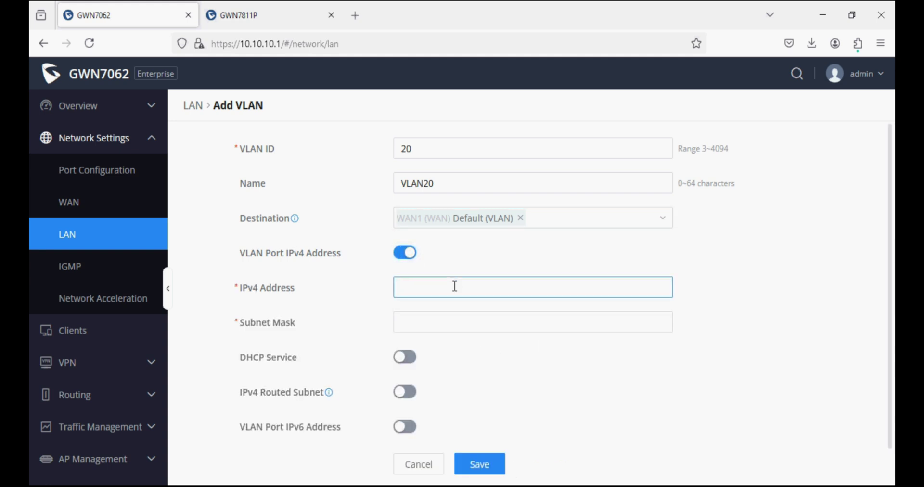
text(192.168.20.1)
key(ctrl+a)
key(ctrl+c)
key(Tab)
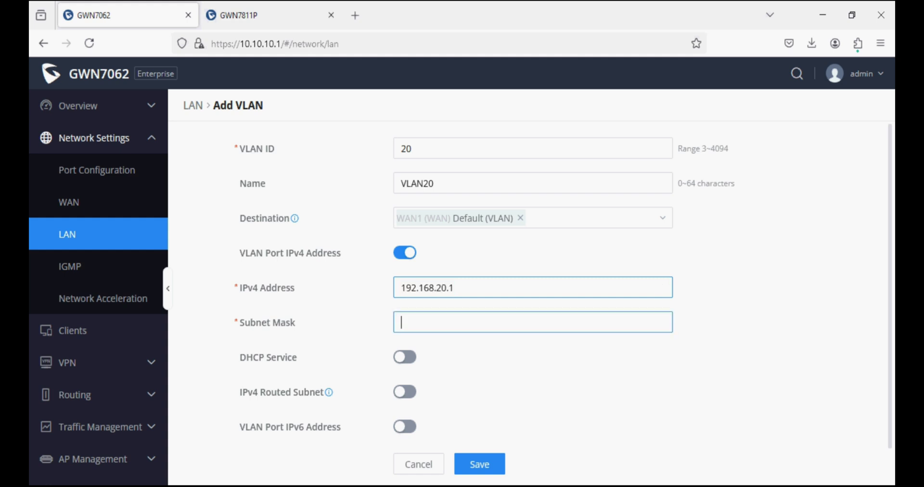
text(255.255.255.0)
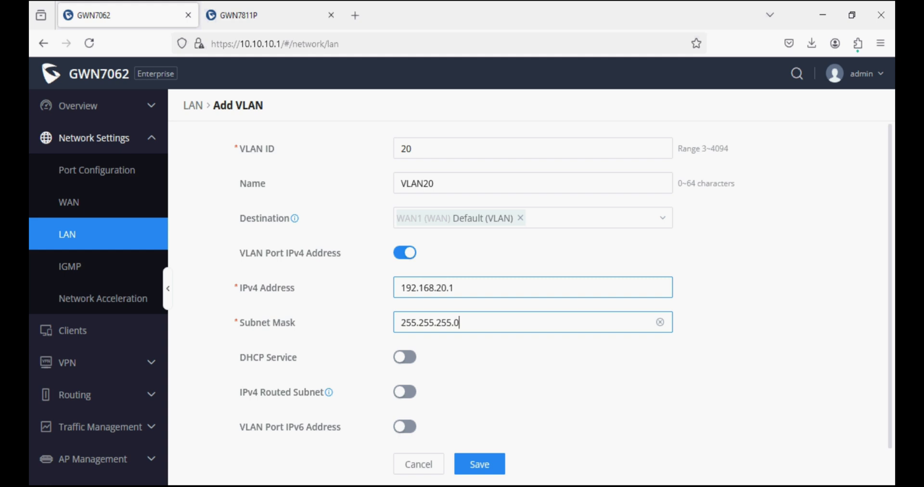
key(Tab)
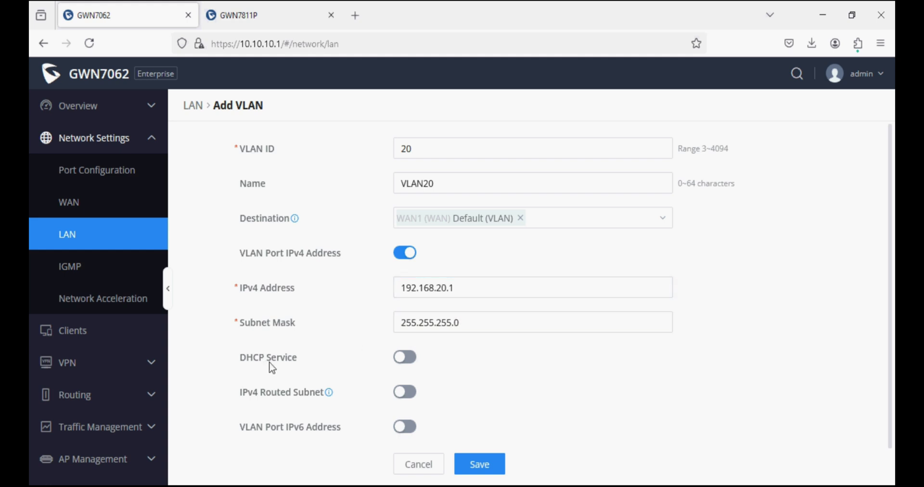
Enable DHCP for VLAN20 with range 192.168.20.100–200 and preferred DNS 8.8.8.8, and save.
double_click(300, 360)
click(410, 358)
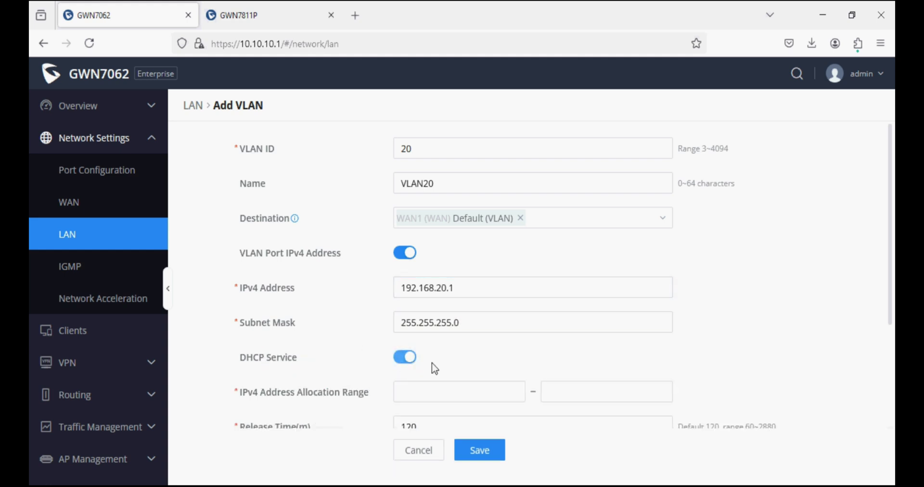
key(ctrl+v)
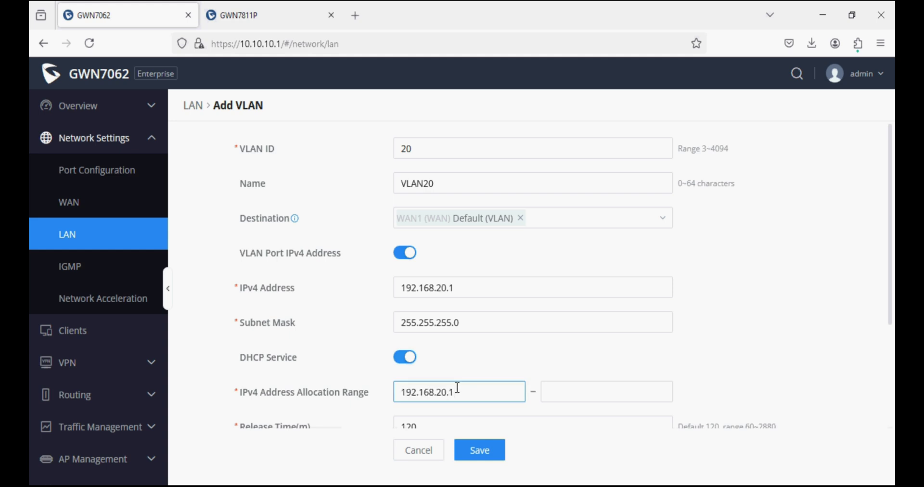
text(00)
key(Tab)
key(ctrl+v)
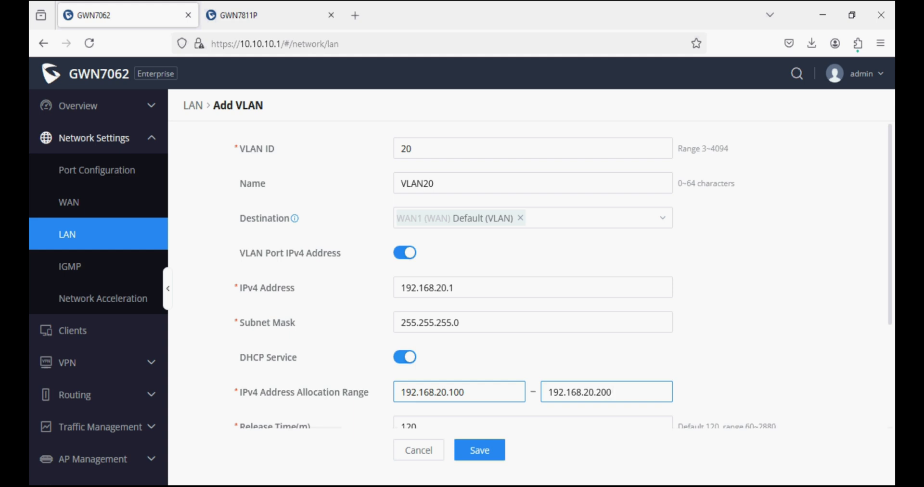
scroll(456, 373, down, 2)
scroll(453, 380, down, 4)
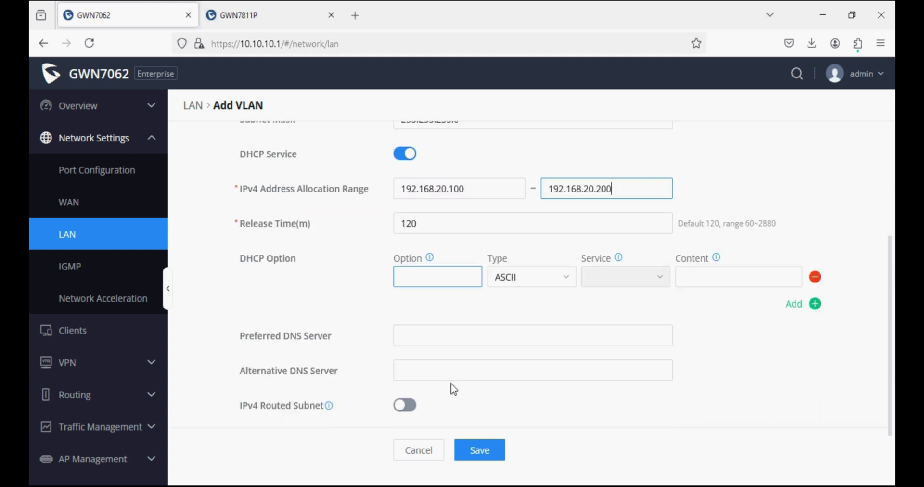
click(456, 338)
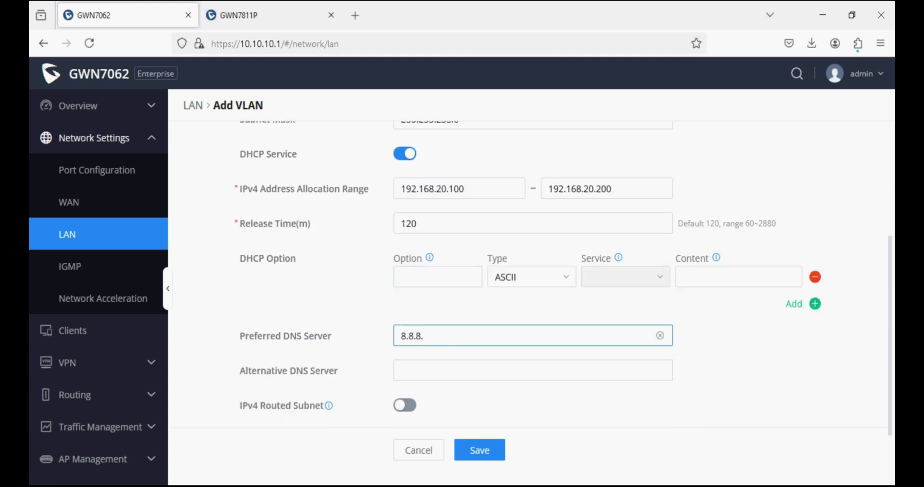
click(482, 447)
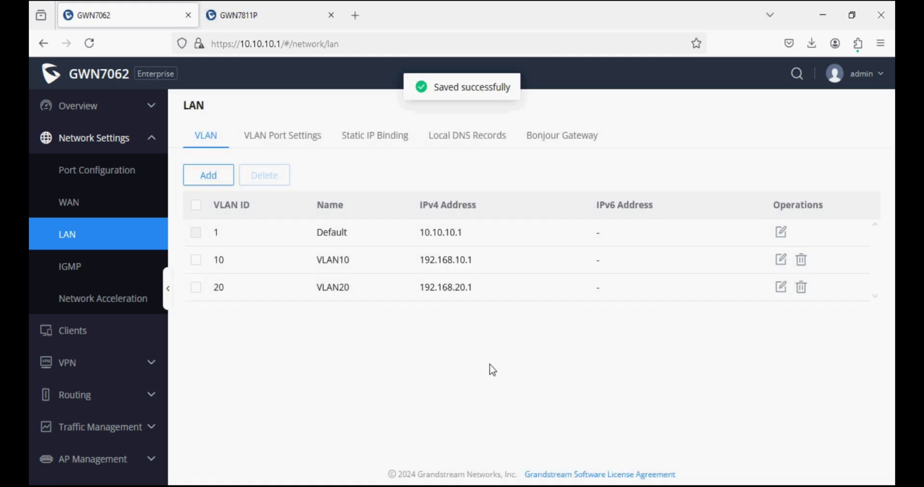
drag(308, 261, 357, 260)
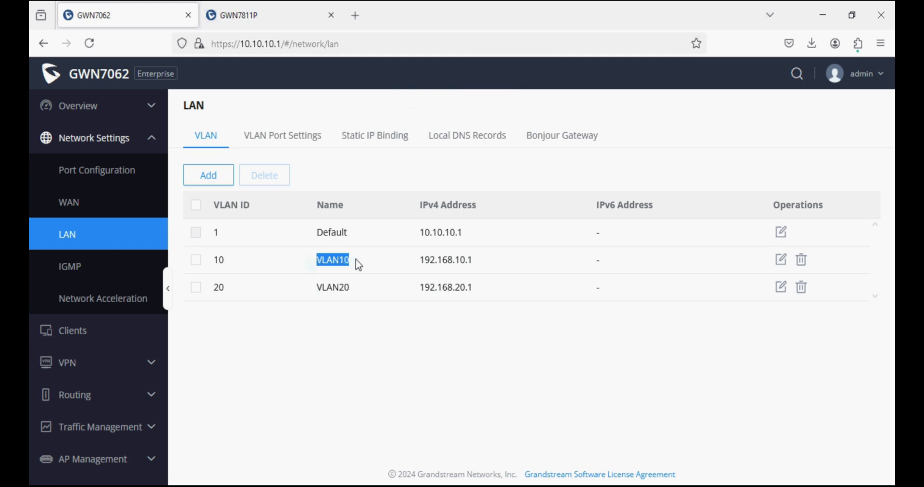
drag(317, 289, 347, 288)
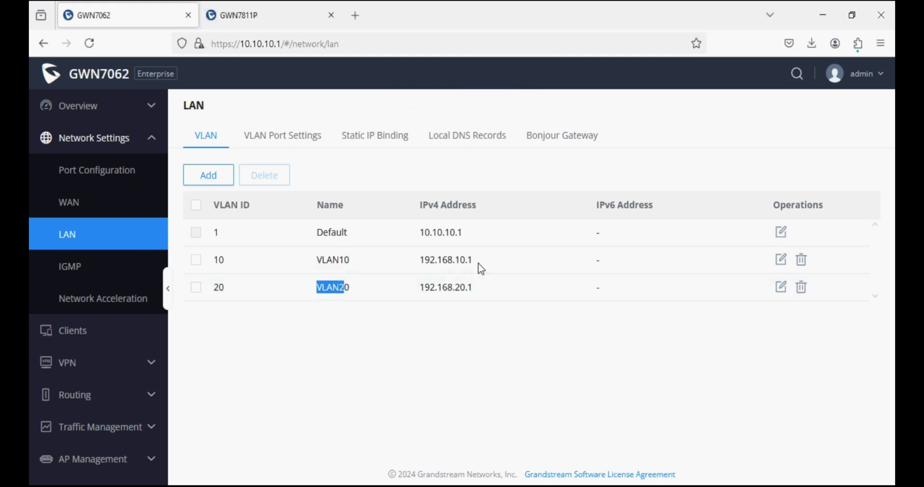
click(781, 260)
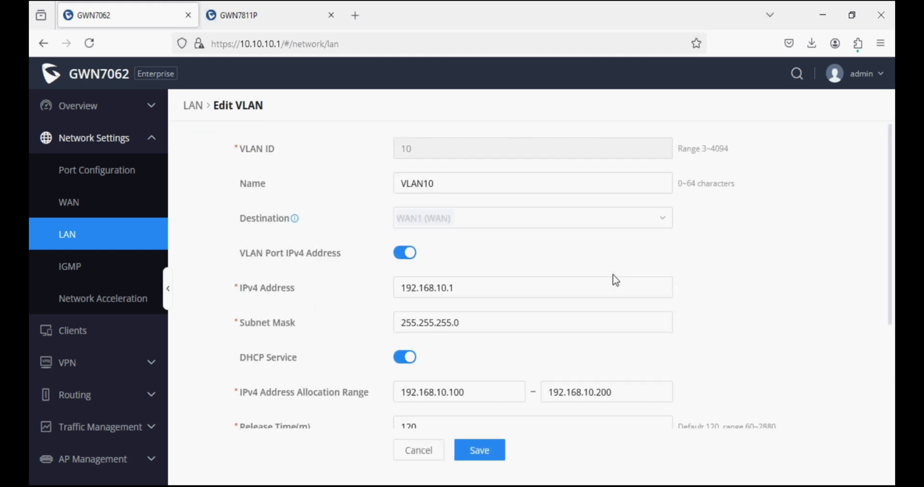
click(440, 217)
click(425, 455)
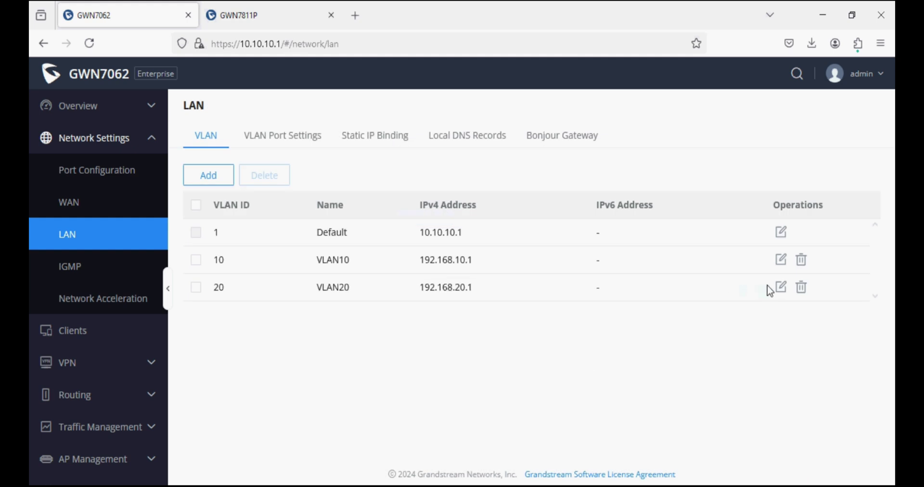
click(781, 289)
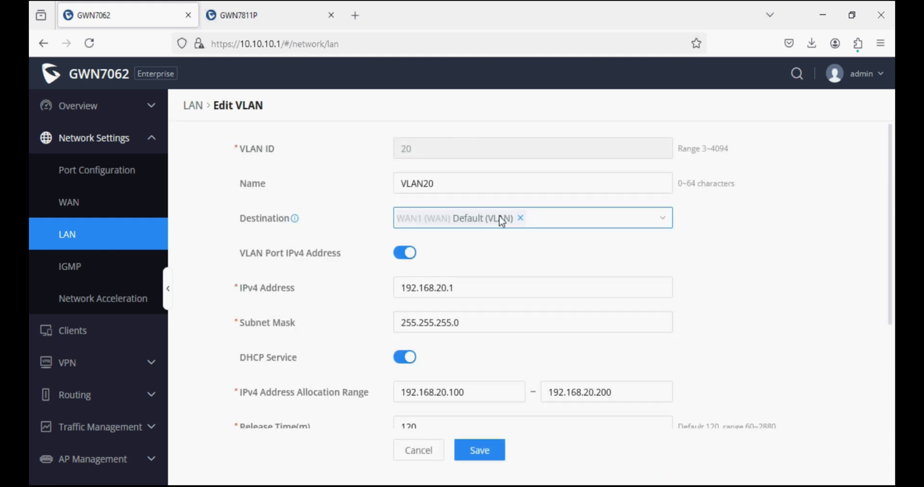
click(427, 448)
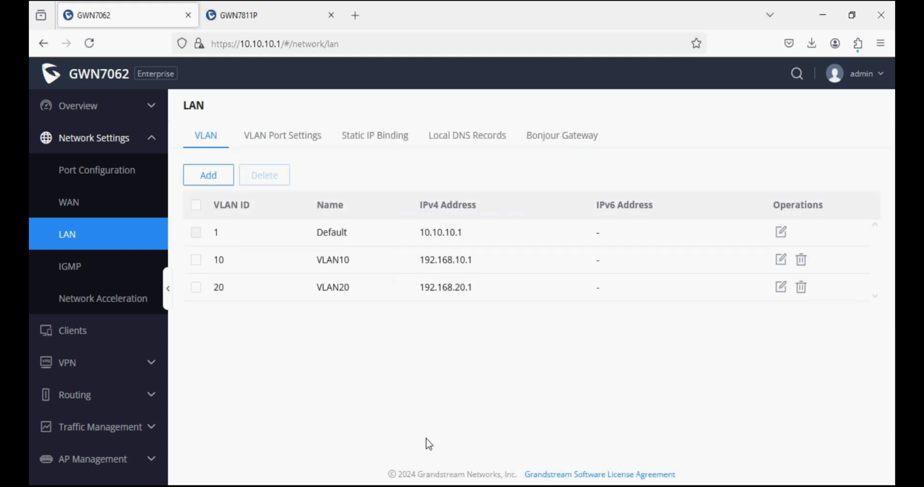
On the GWN7811P switch's Switching > VLAN page, add VLAN IDs 10 and 20.
click(256, 13)
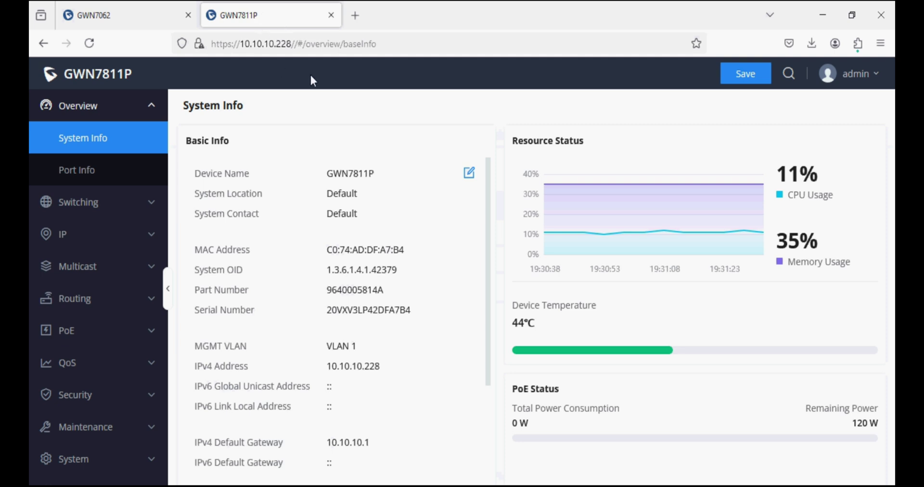
click(104, 208)
click(97, 431)
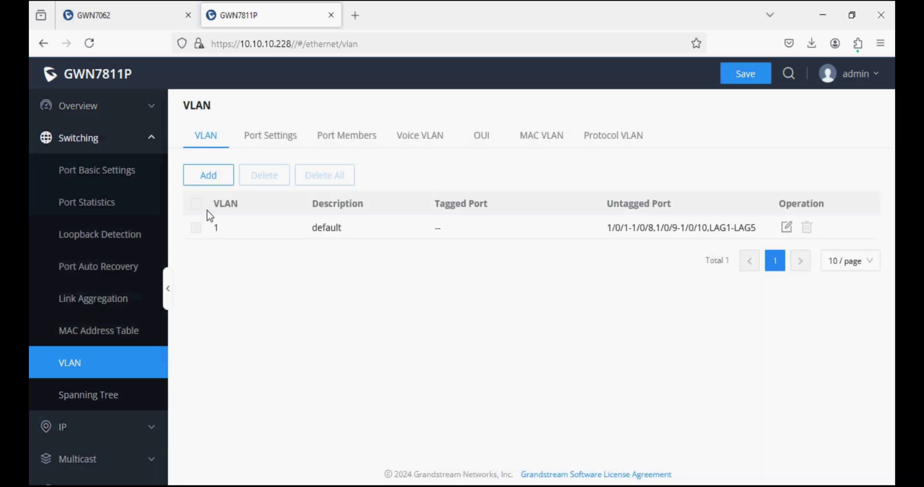
click(210, 177)
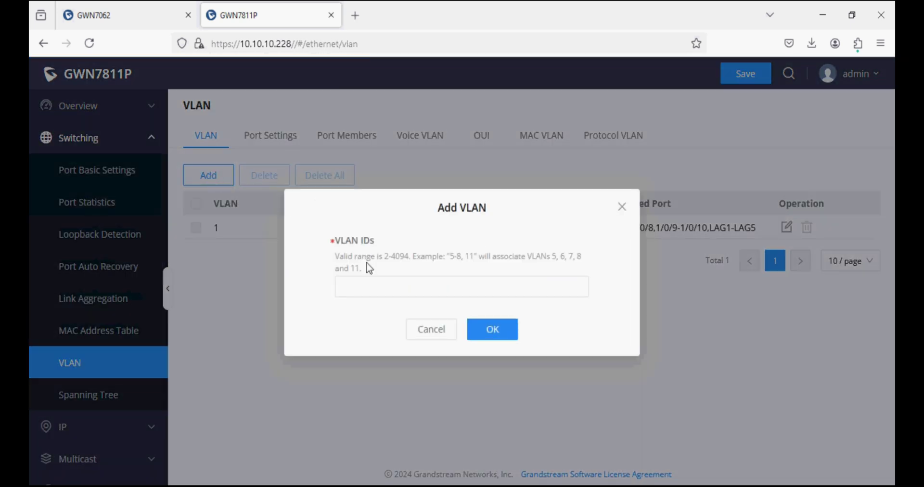
drag(447, 258, 509, 257)
click(369, 288)
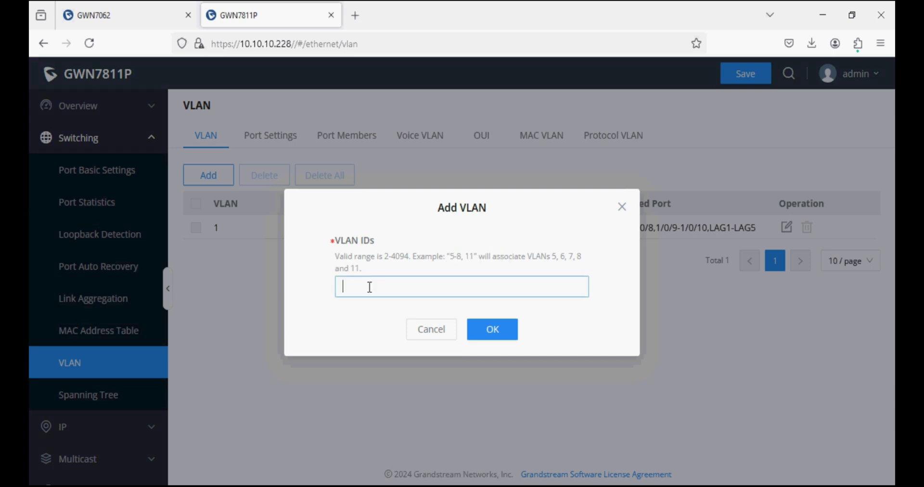
text(10,20)
click(489, 332)
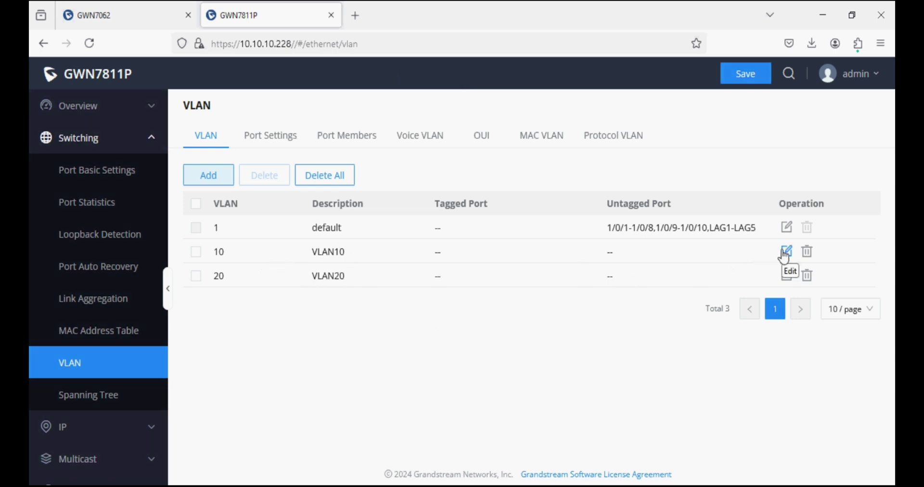
click(107, 109)
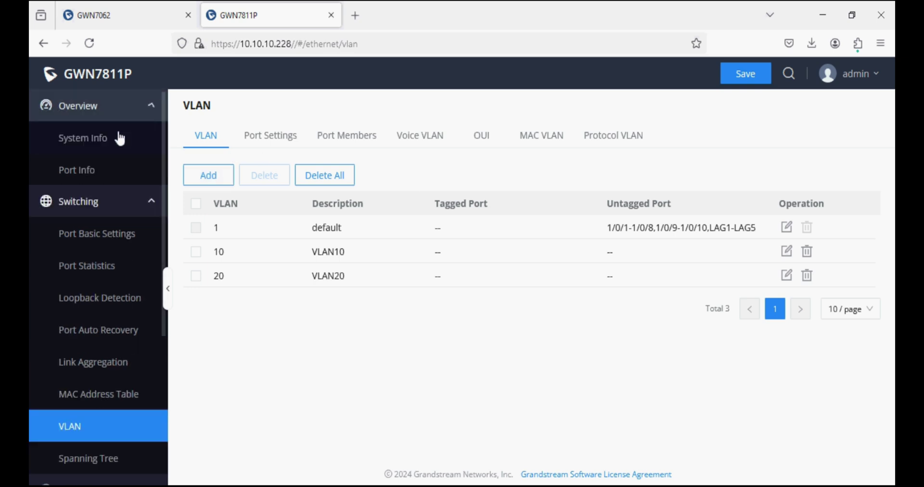
Set VLAN10's members to port 1/0/7 tagged and ports 1/0/1–1/0/2 untagged, and save.
click(114, 179)
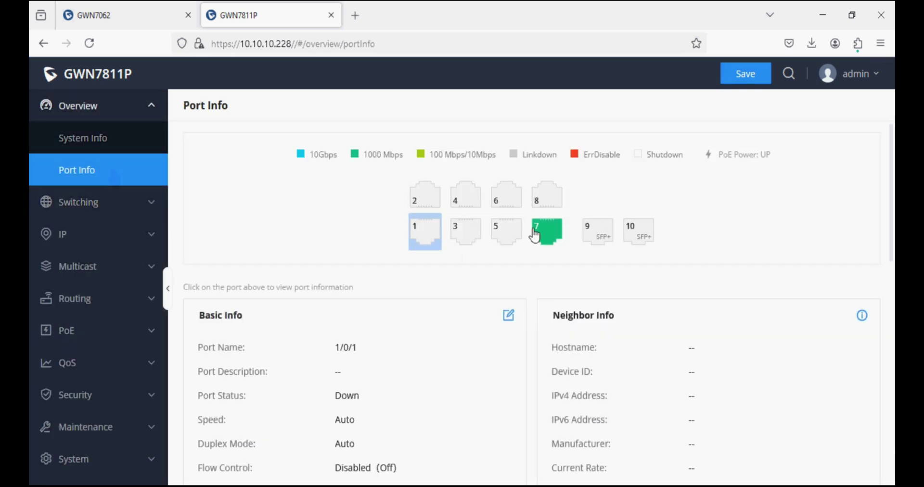
mouse_move(533, 251)
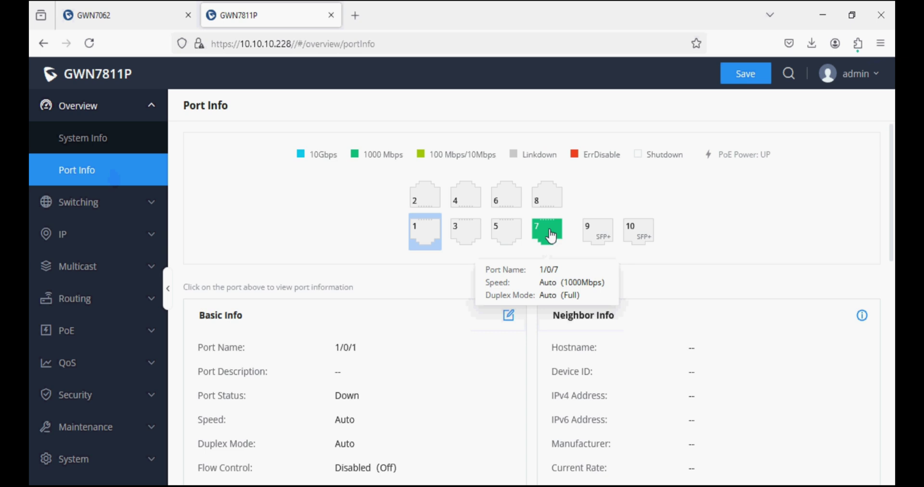
click(128, 212)
click(87, 441)
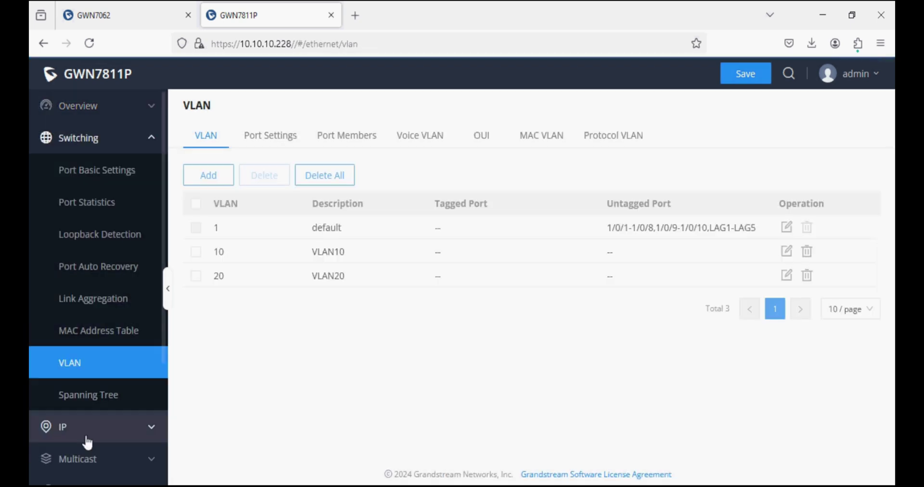
click(788, 253)
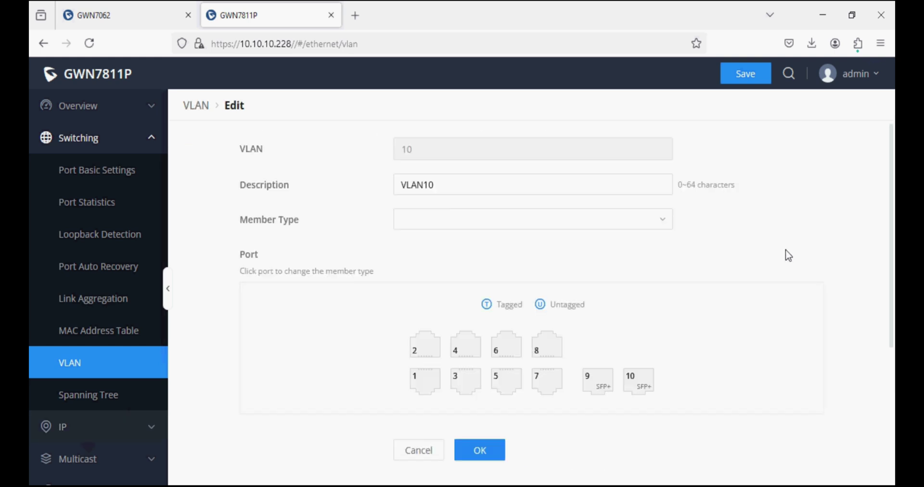
click(553, 385)
click(420, 388)
click(420, 388)
click(423, 352)
click(476, 449)
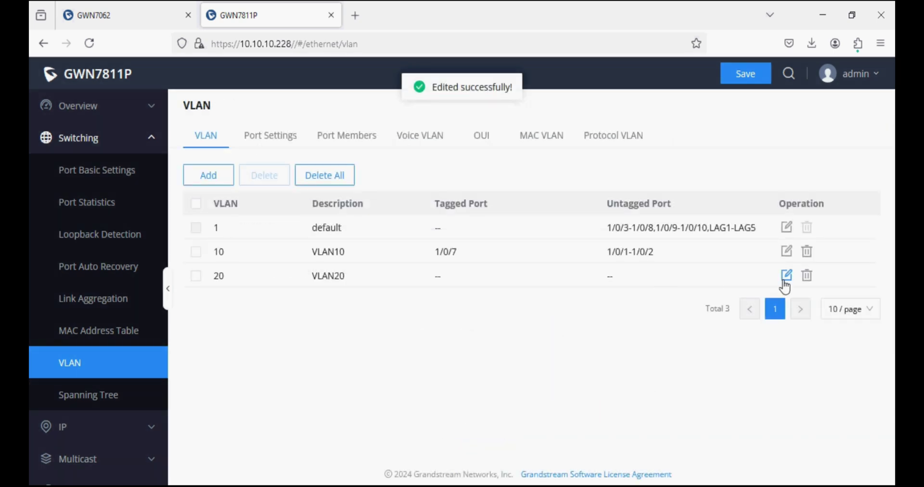
Make port 1/0/7 a tagged and ports 1/0/3–1/0/4 untagged members of VLAN20.
click(785, 282)
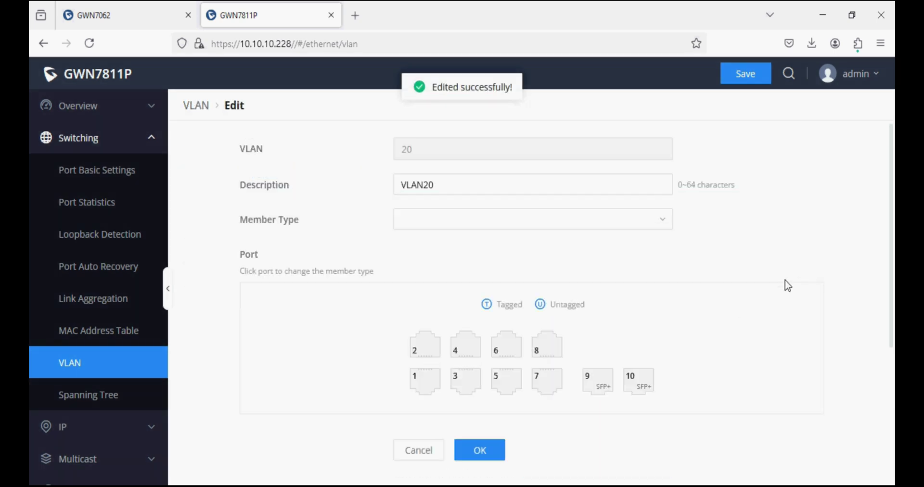
click(542, 383)
click(422, 188)
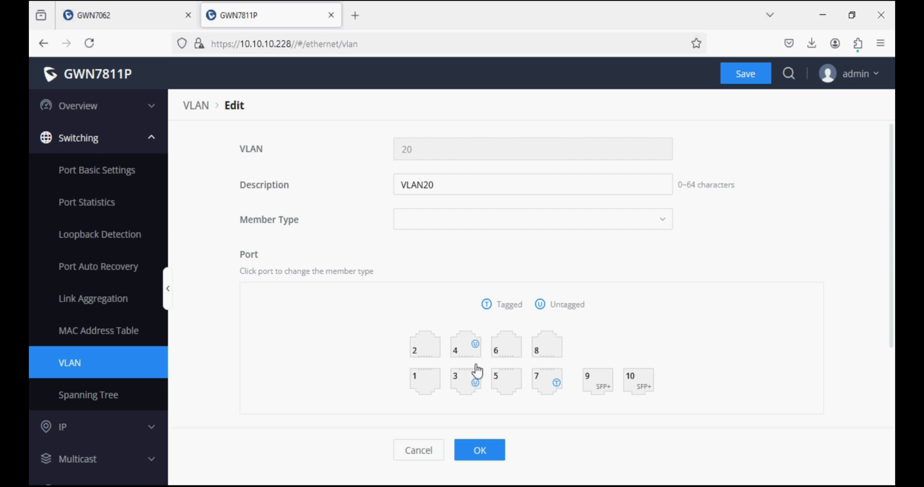
click(479, 449)
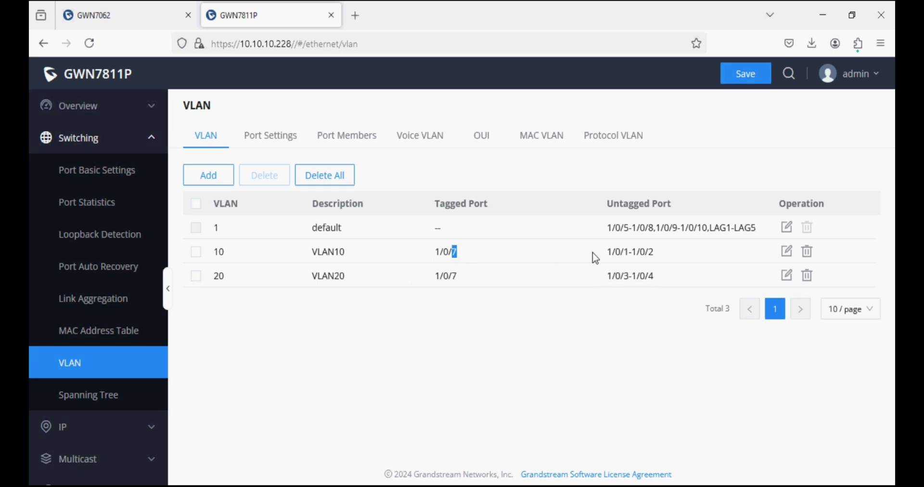
Review VLAN10's untagged ports in the list, then show the per-port VLAN settings.
drag(639, 252, 655, 252)
click(549, 326)
click(271, 140)
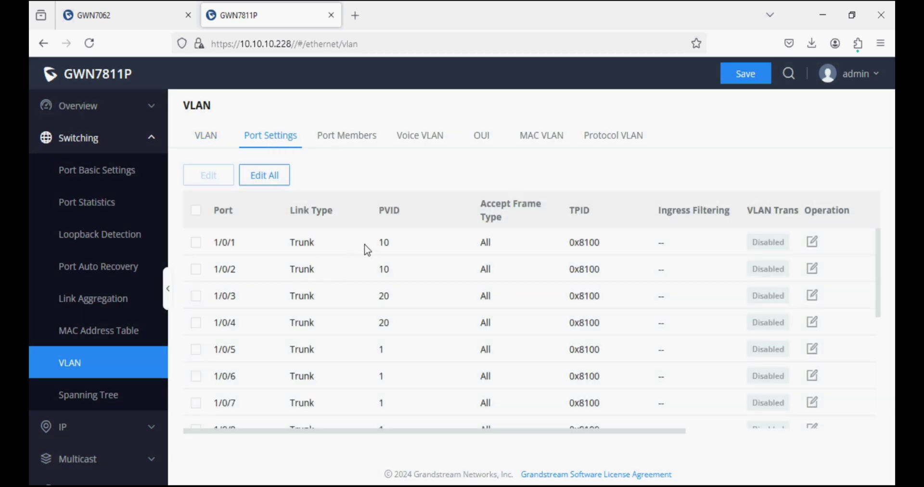
Switch ports 1/0/1–1/0/2 from Trunk to Access link type with PVID 10.
drag(305, 244, 317, 276)
click(196, 243)
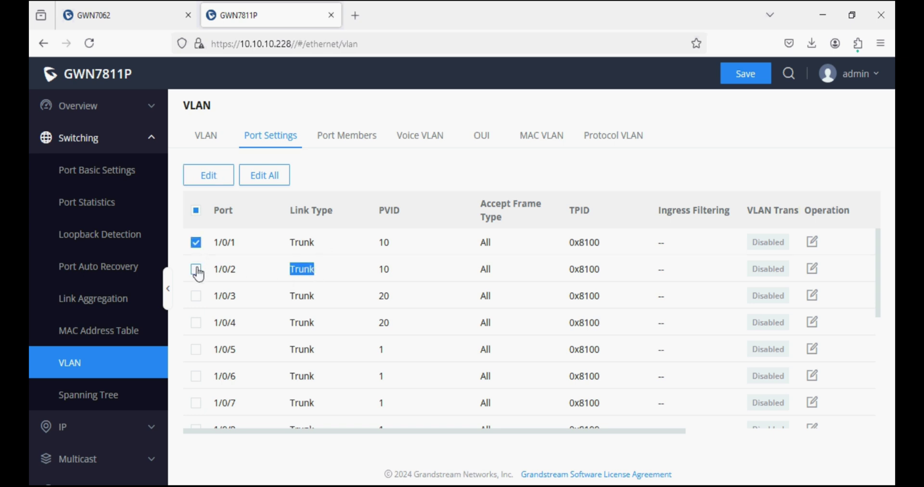
click(196, 269)
click(209, 175)
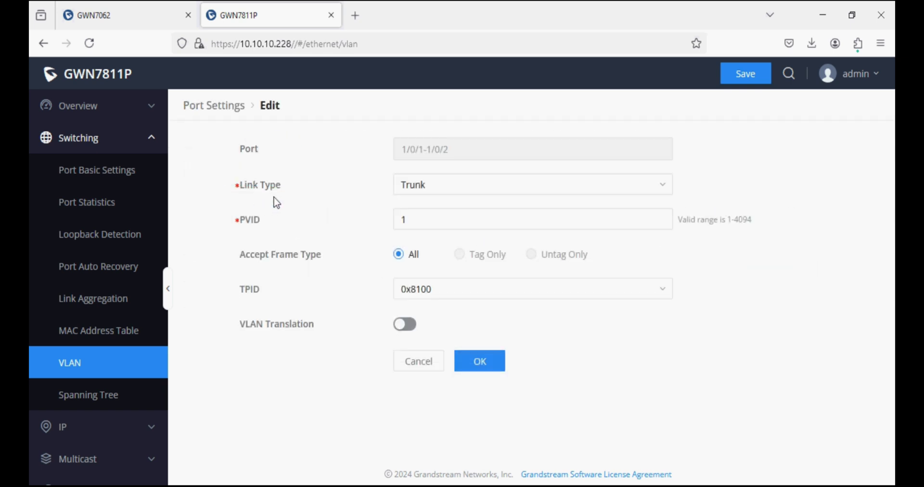
click(425, 192)
click(419, 233)
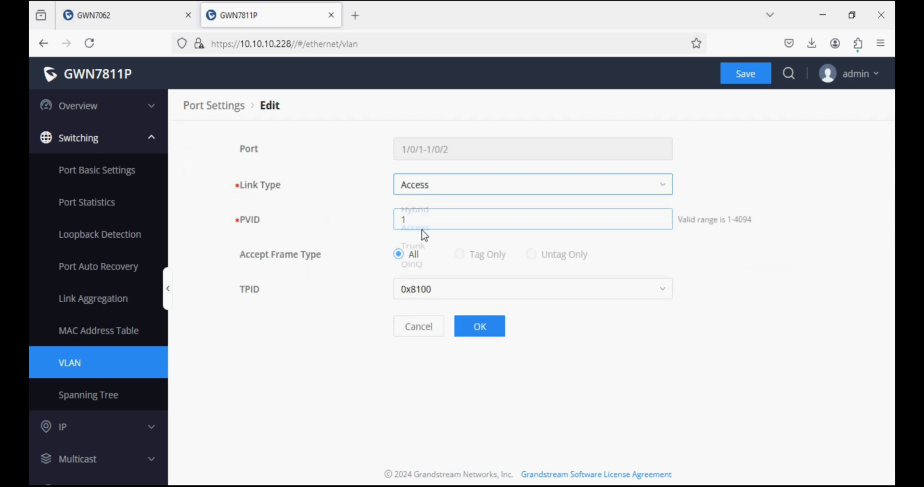
click(421, 221)
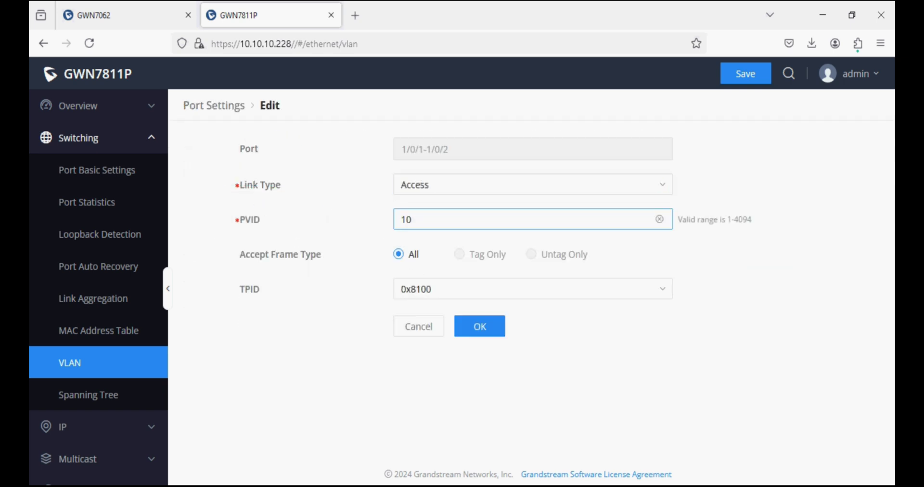
click(474, 334)
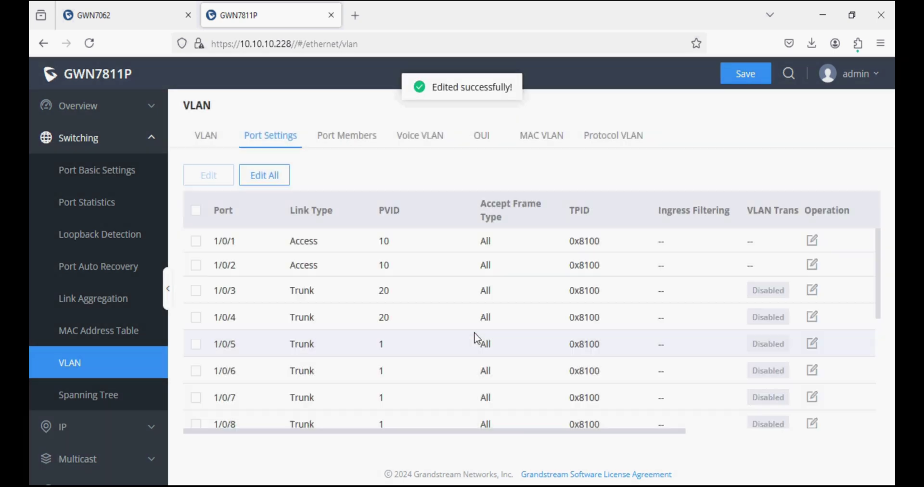
Set ports 1/0/3–1/0/4 to Access link type with PVID 20.
click(196, 290)
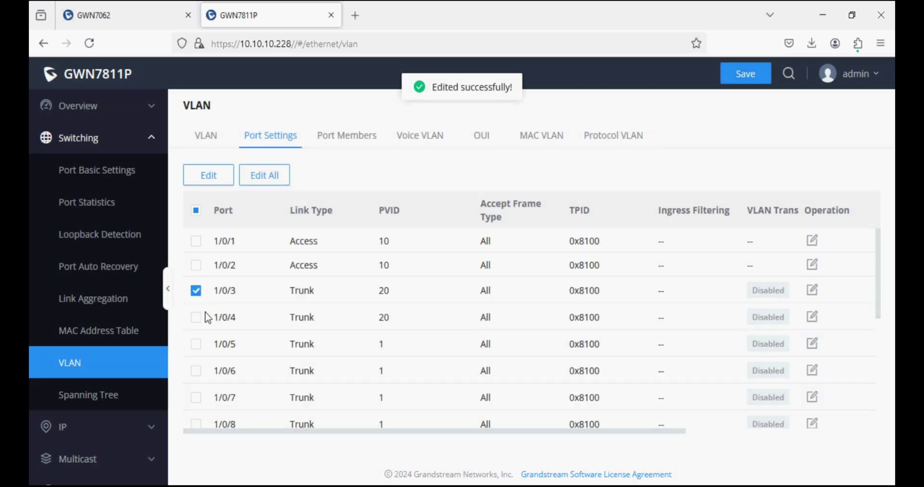
click(197, 318)
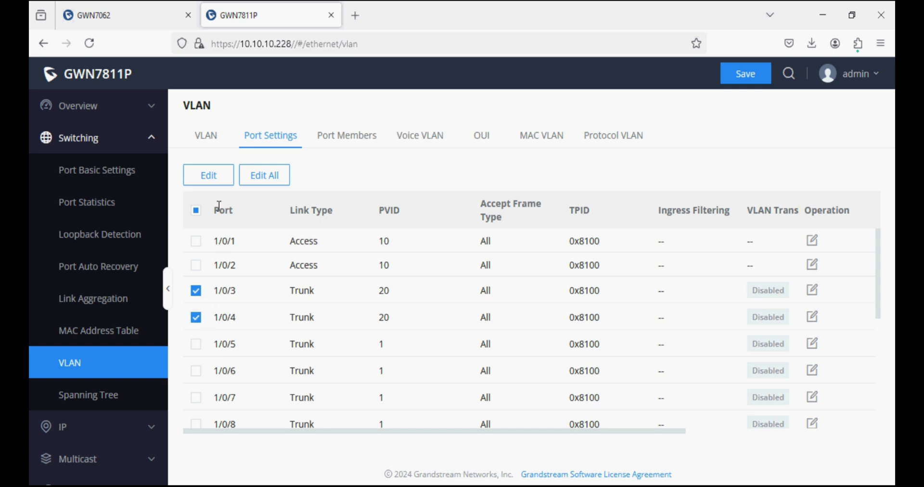
click(215, 184)
click(428, 194)
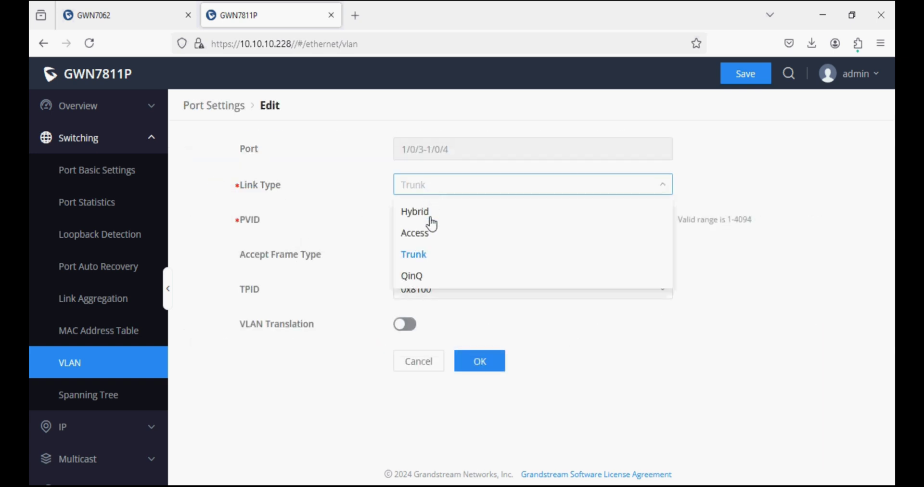
click(427, 234)
click(426, 224)
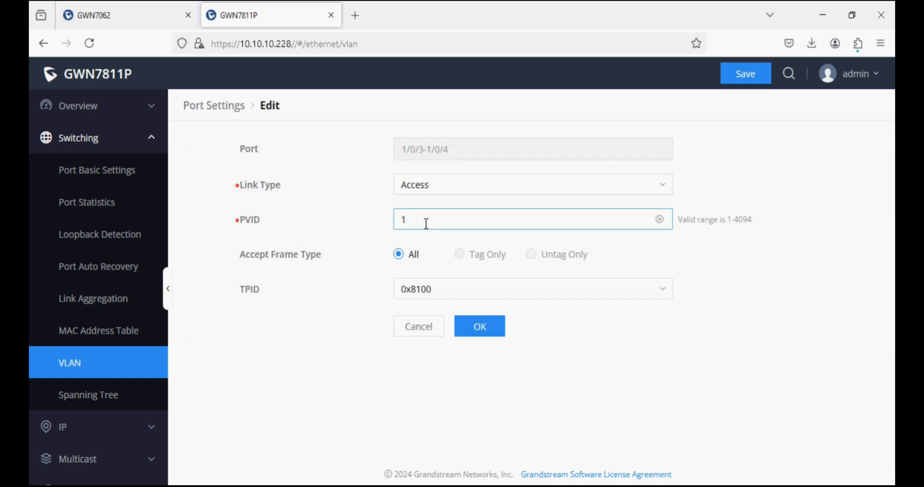
text(20)
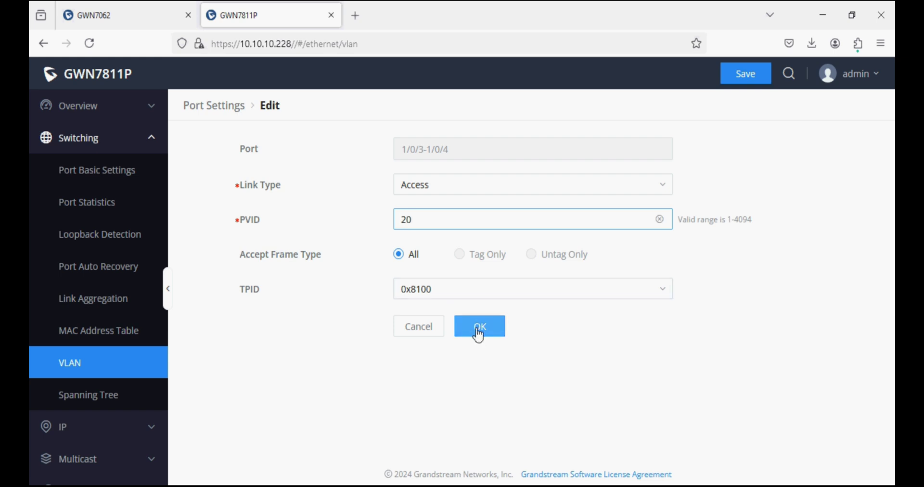
click(477, 336)
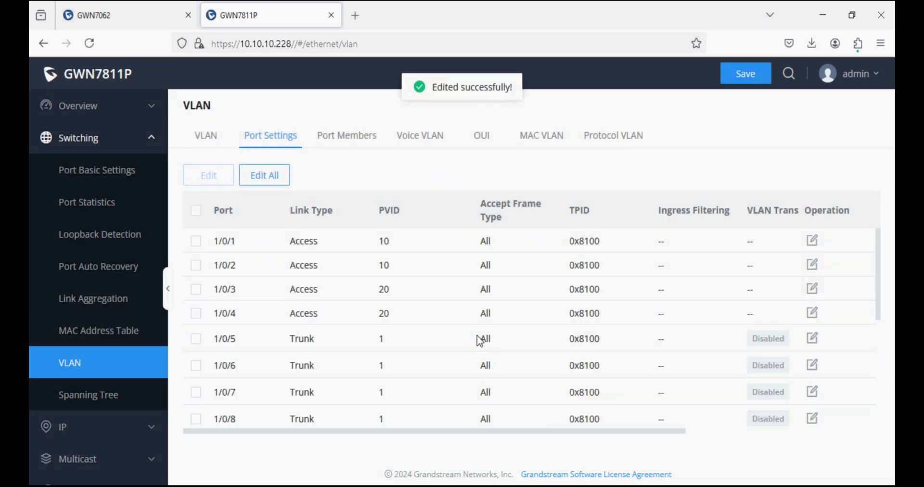
Save the switch configuration and open the Overview > Port Info page.
click(748, 78)
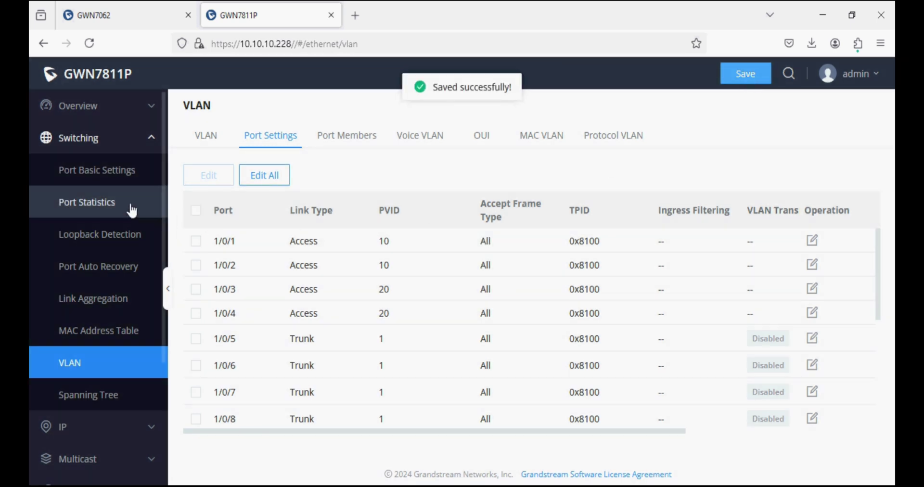
click(114, 103)
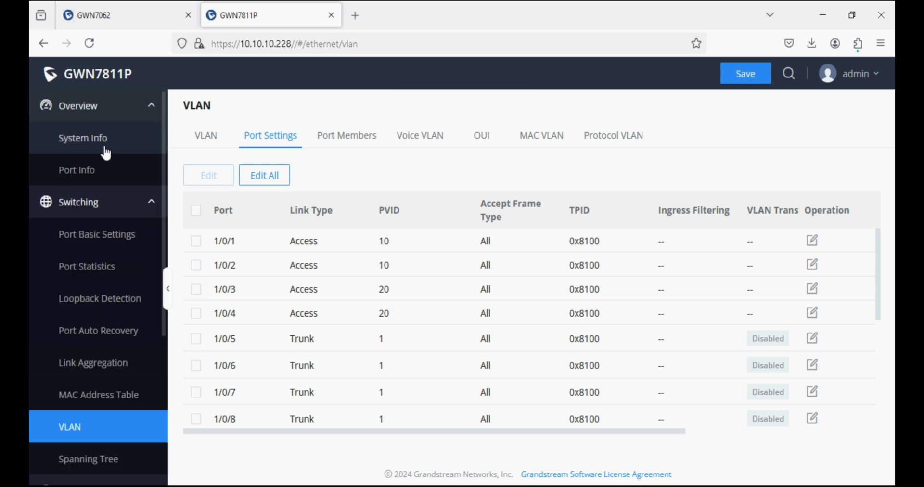
click(96, 171)
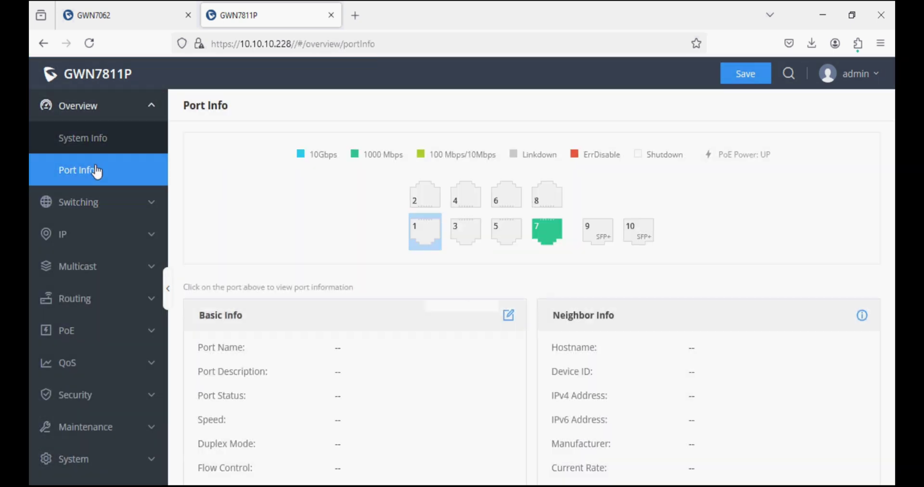
Inspect port 1/0/1's details, then reload the page, which fails to reach 10.10.10.228.
mouse_move(422, 234)
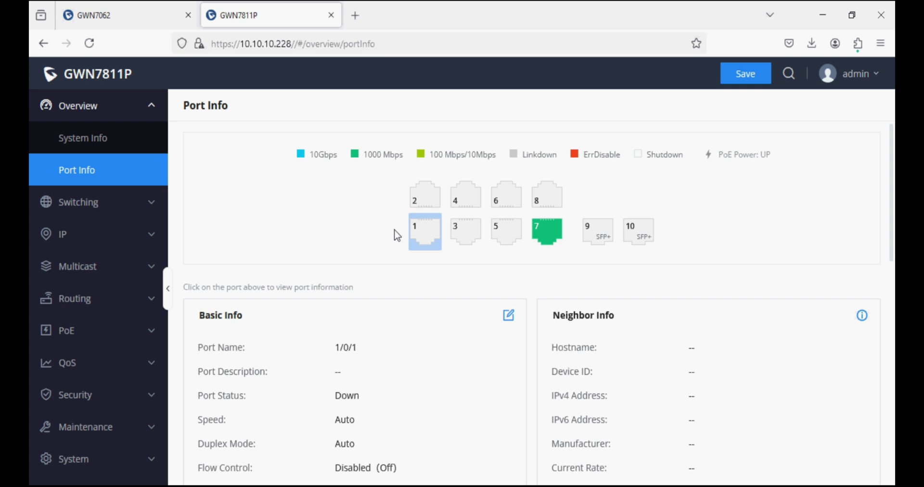
key(F5)
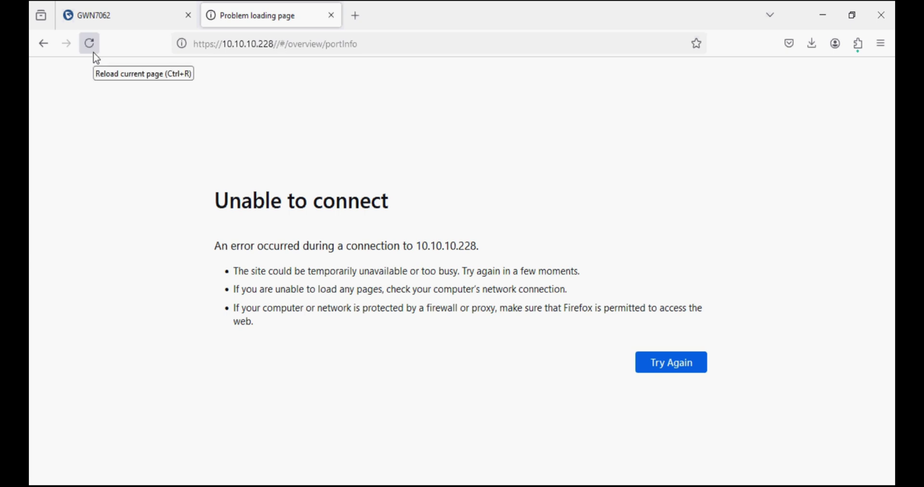
Retry the switch page, then open the Grandstream website in a new tab.
click(90, 43)
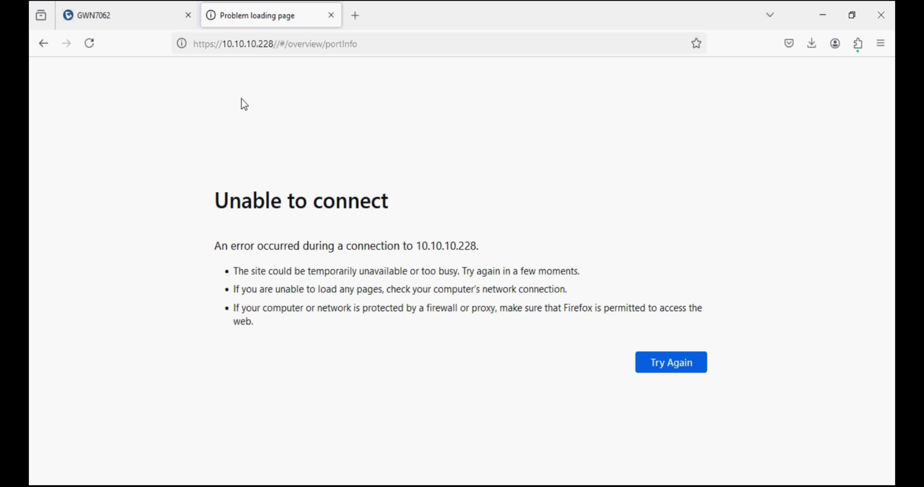
click(356, 16)
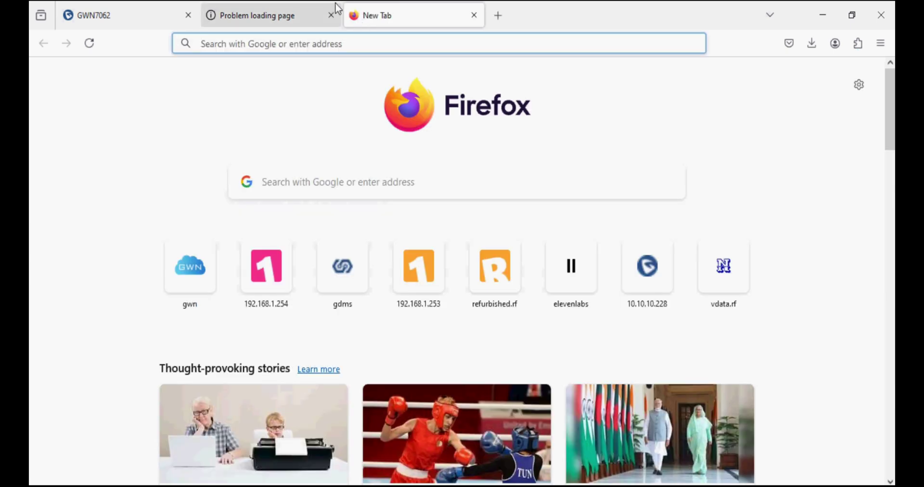
text(grandstream.com)
key(Return)
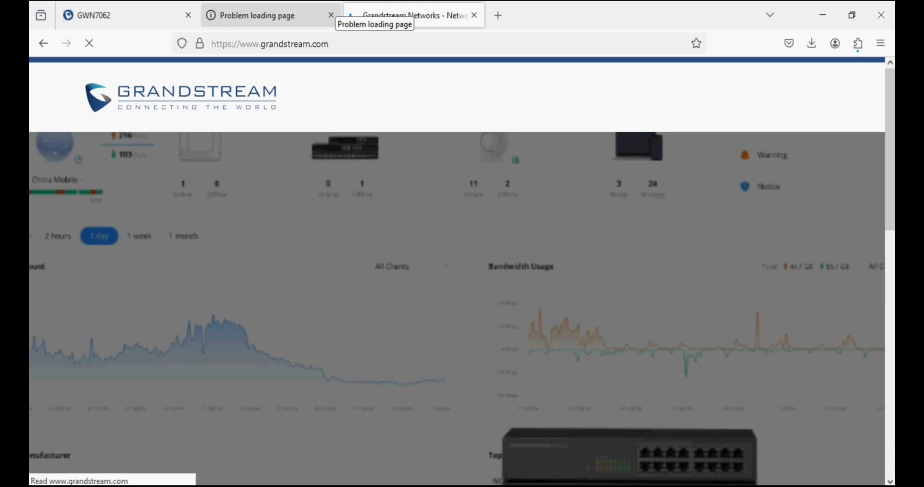
Check the switch and router tabs, return to the Grandstream tab, and open the Windows Run box.
click(288, 18)
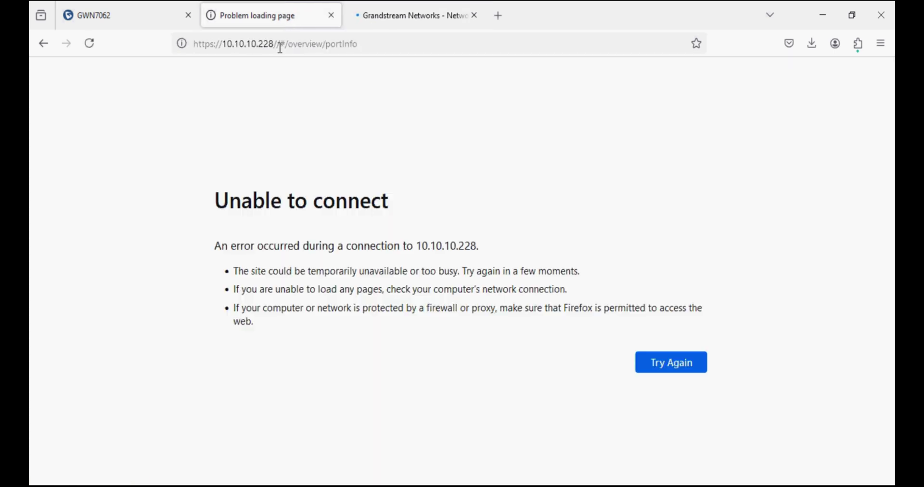
click(136, 17)
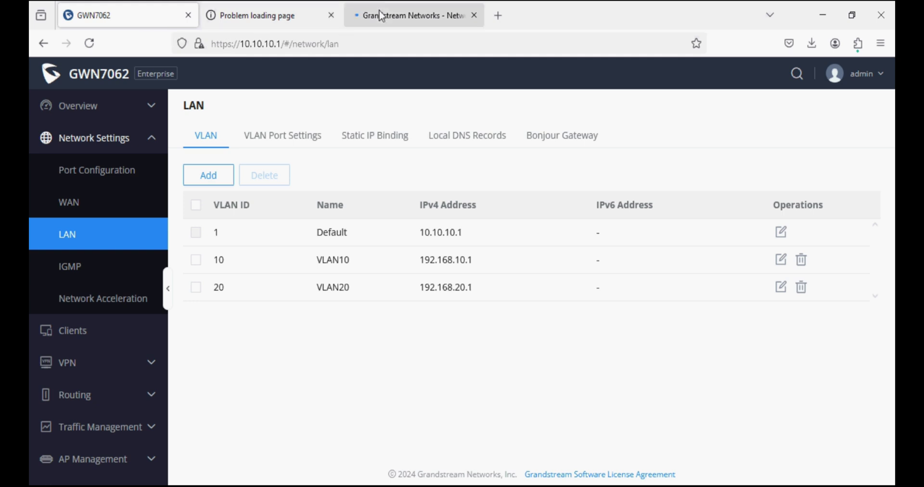
click(391, 19)
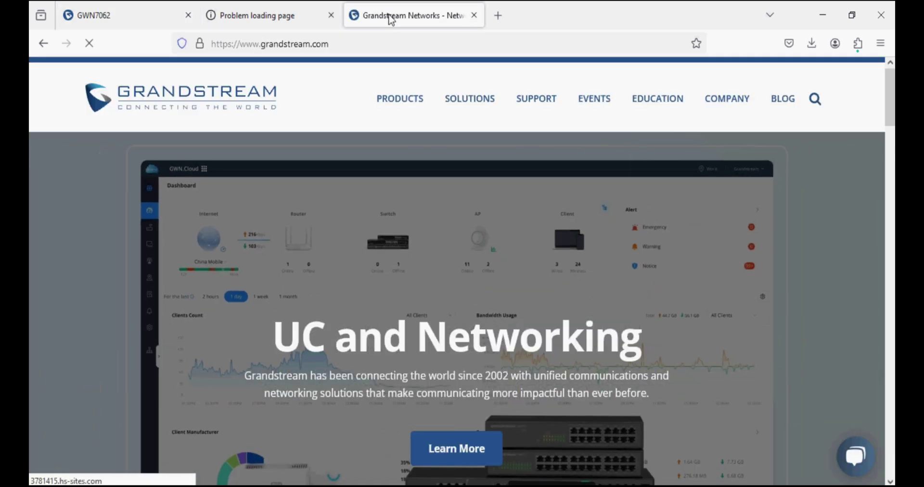
key(super+r)
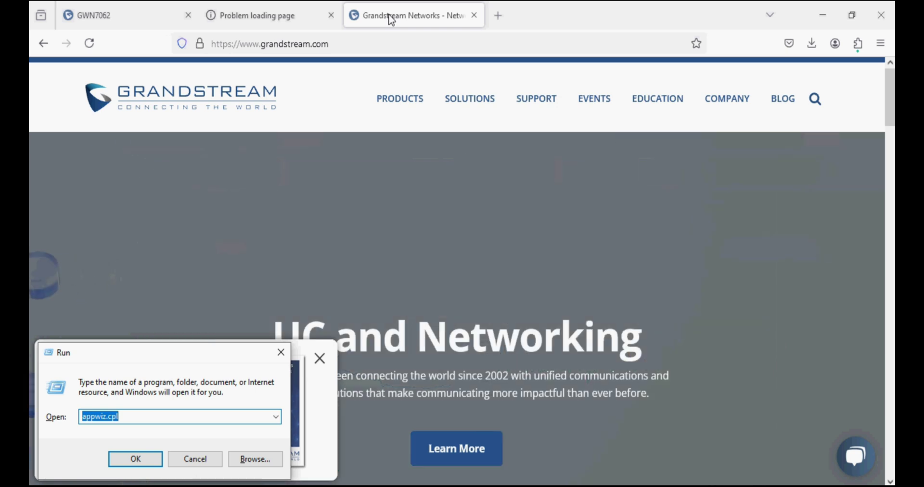
Open Network Connections with ncpa.cpl and read Ethernet's IPv4 address 192.168.10.183 on VLAN 10.
text(ncpa.cpl)
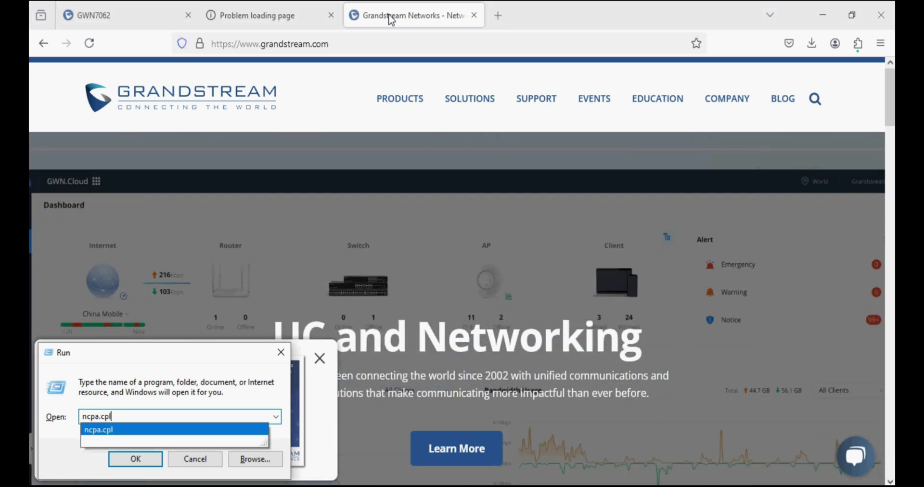
key(Return)
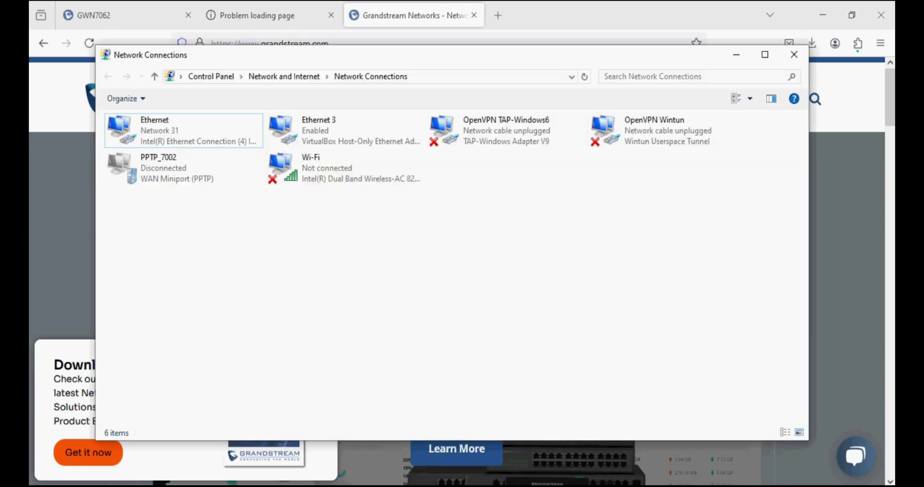
double_click(200, 125)
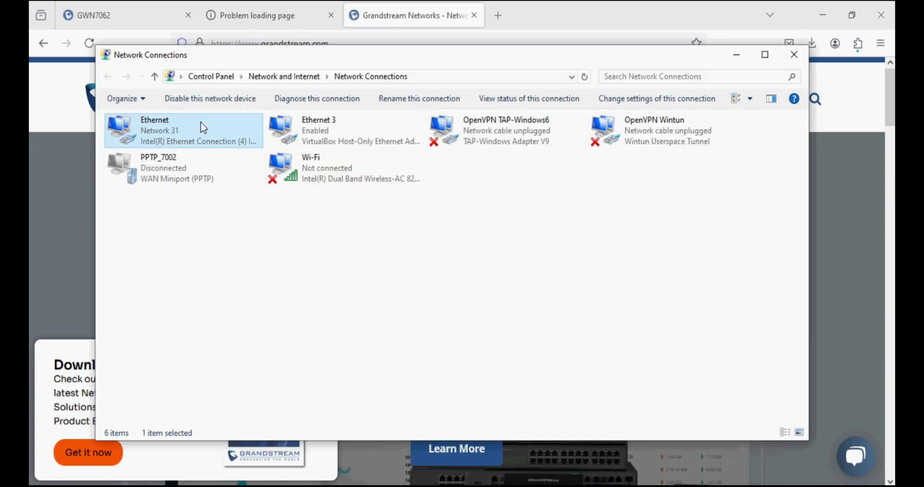
click(397, 243)
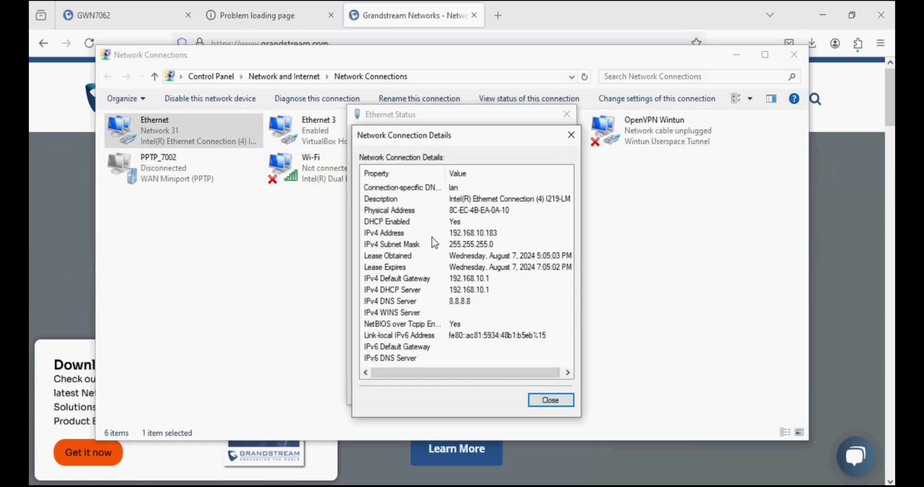
click(500, 234)
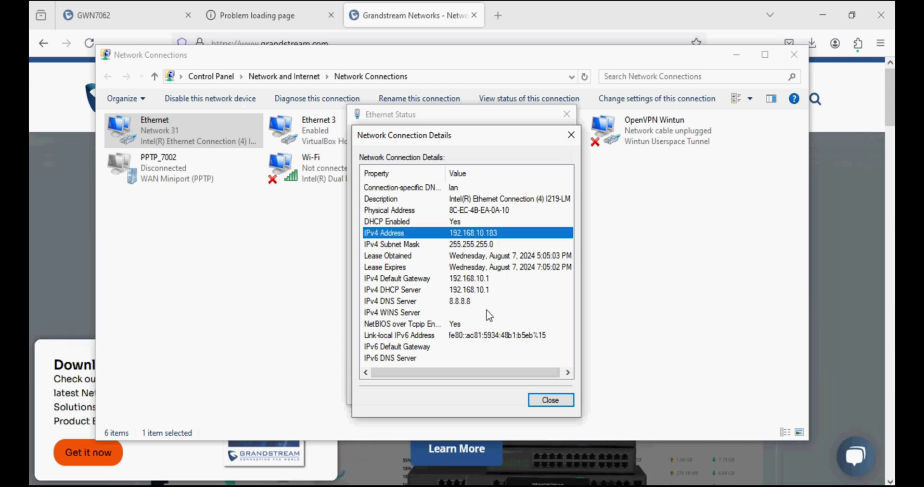
click(551, 400)
click(544, 395)
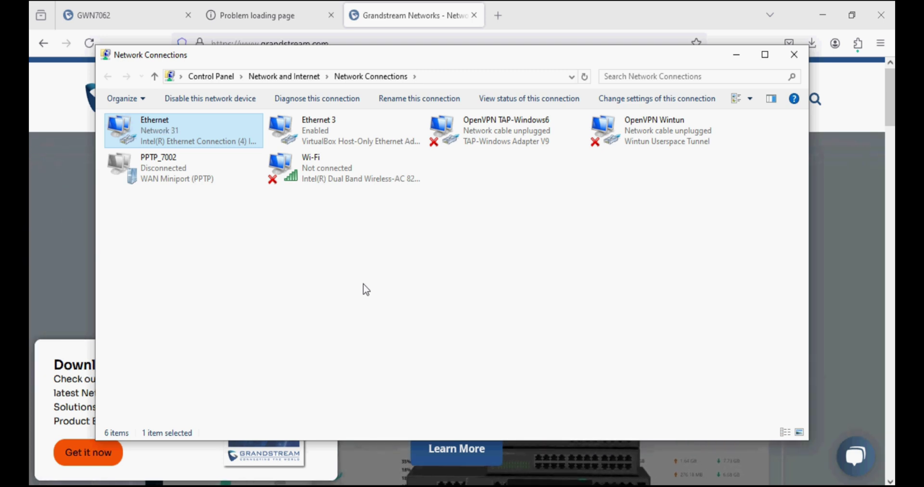
Recheck Ethernet's details to confirm the new IPv4 address 192.168.20.183 on VLAN 20.
double_click(229, 141)
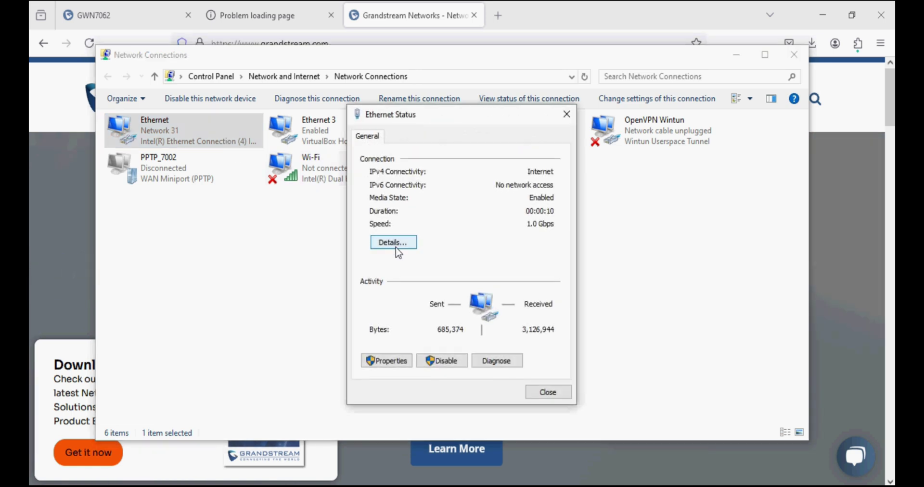
click(398, 244)
click(490, 233)
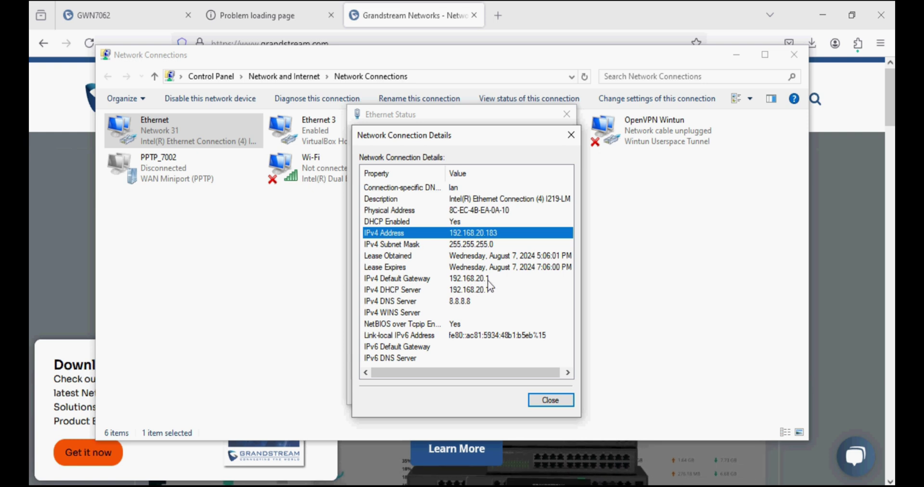
click(551, 400)
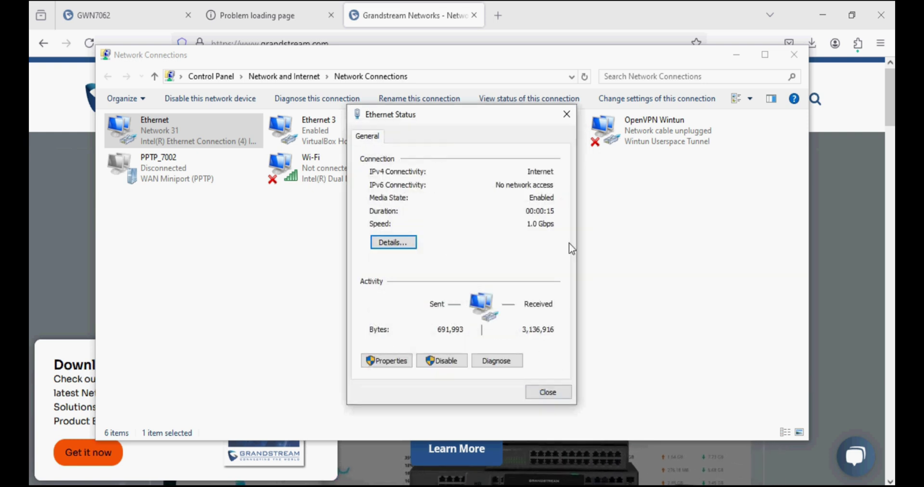
click(567, 114)
Reload the 10.10.10.228 switch page, sign in, and view Port Info for ports 3 and 7 at 1000 Mbps.
click(794, 55)
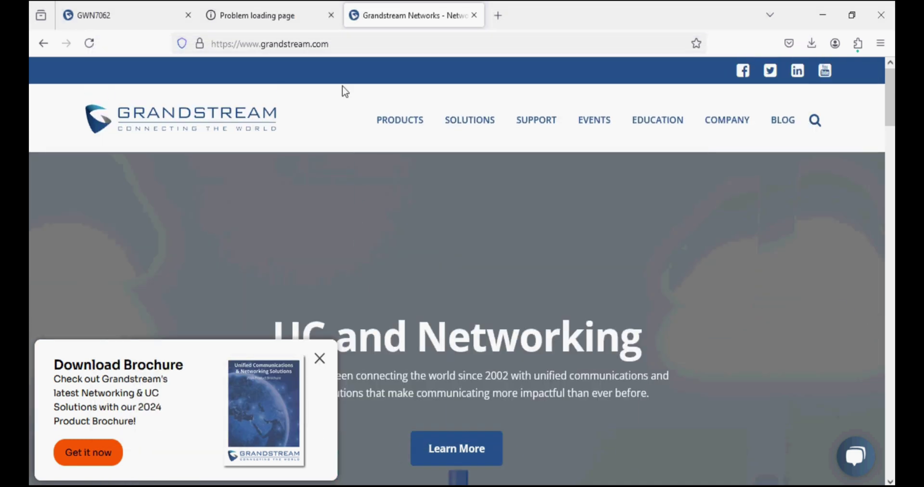
click(275, 21)
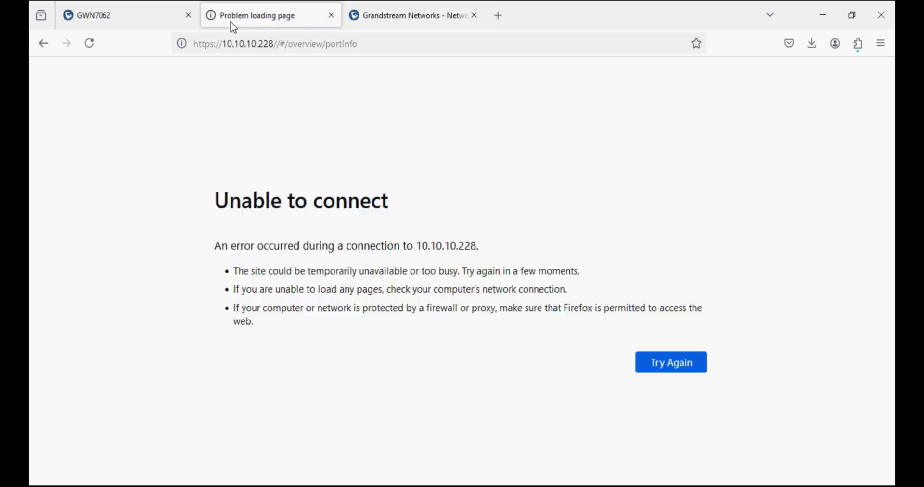
click(89, 43)
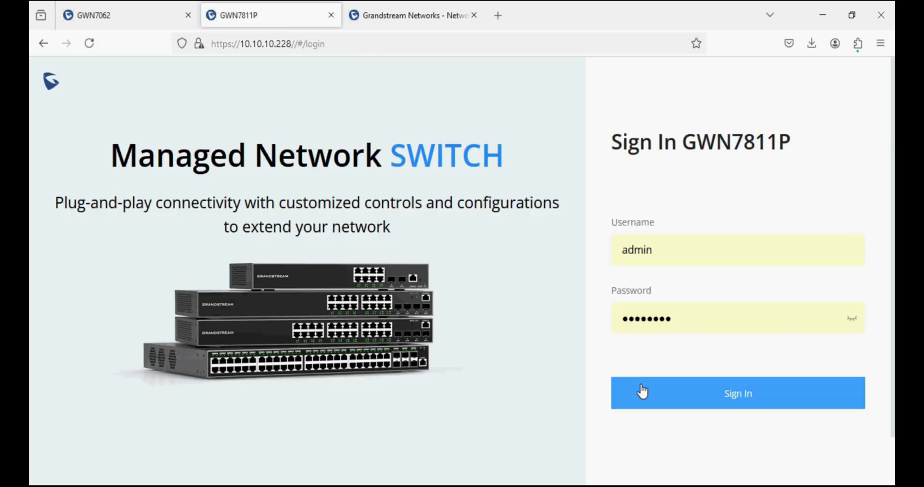
click(643, 392)
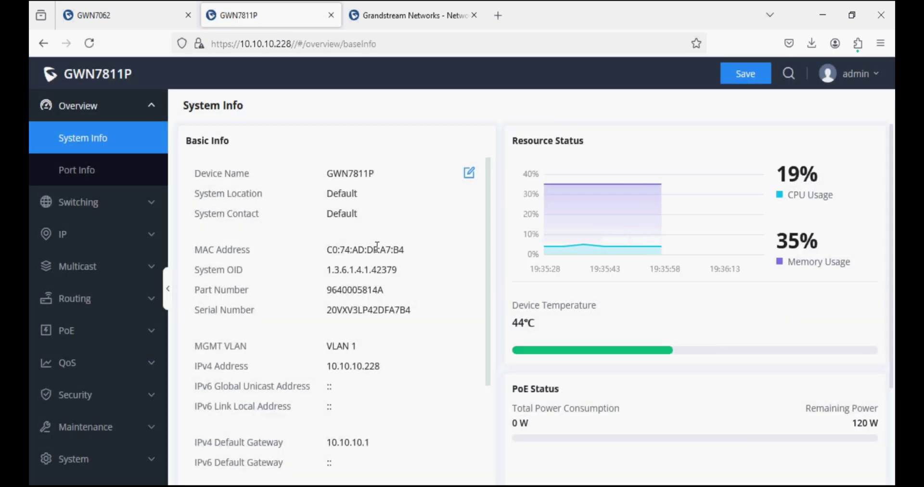
click(85, 176)
mouse_move(467, 236)
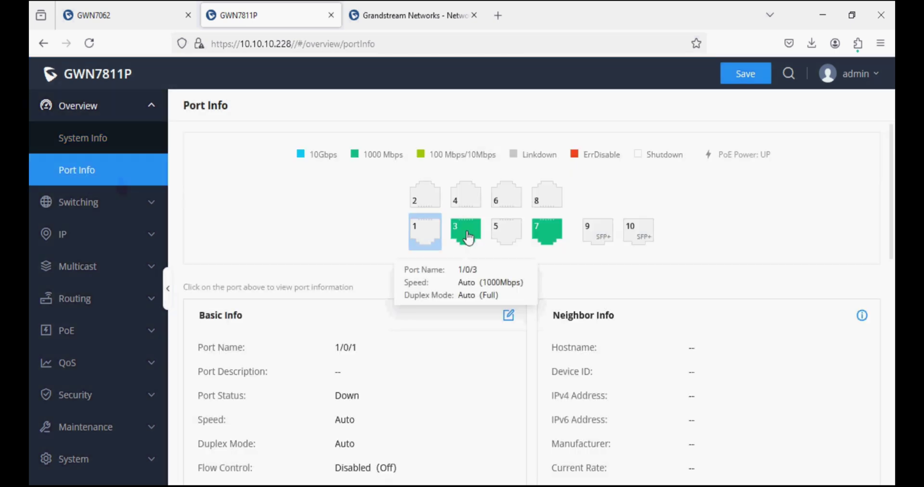
Reload the Grandstream website, then return to the GWN7062 router's VLAN list.
click(364, 12)
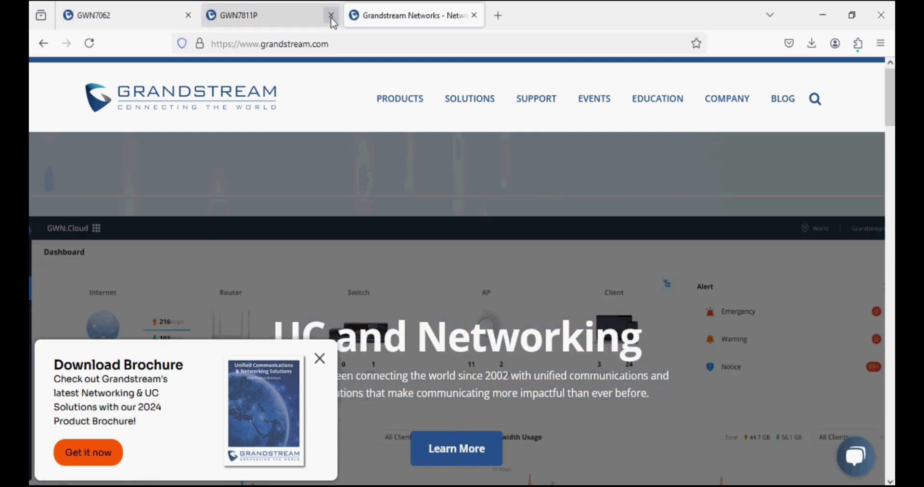
click(89, 43)
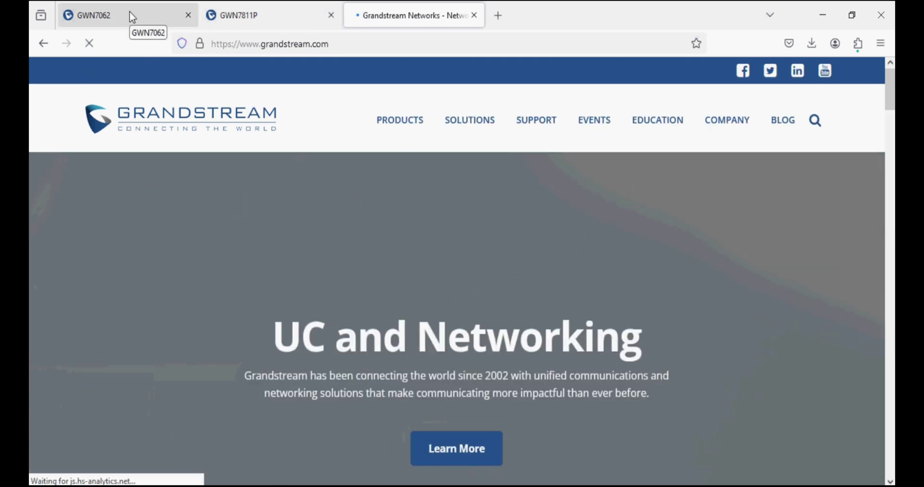
click(128, 15)
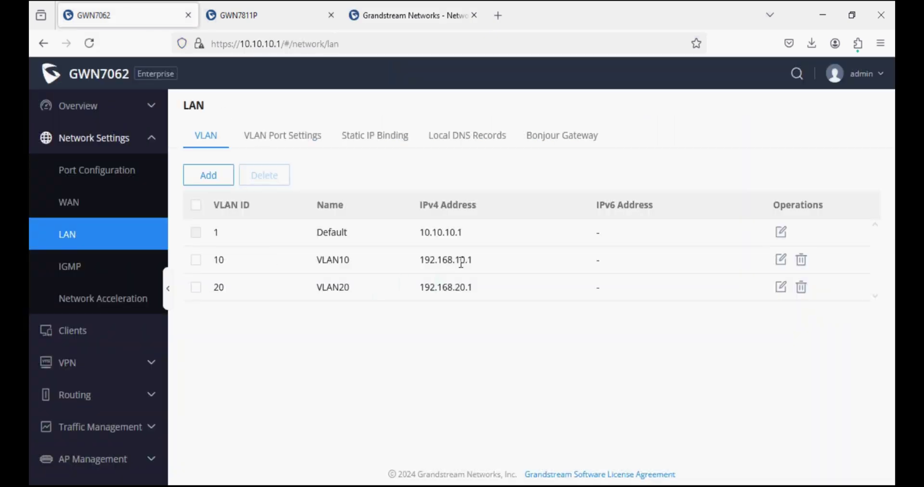
Inspect VLAN10's address and DHCP range without saving, then return to the GWN7811P Port Info page.
click(781, 261)
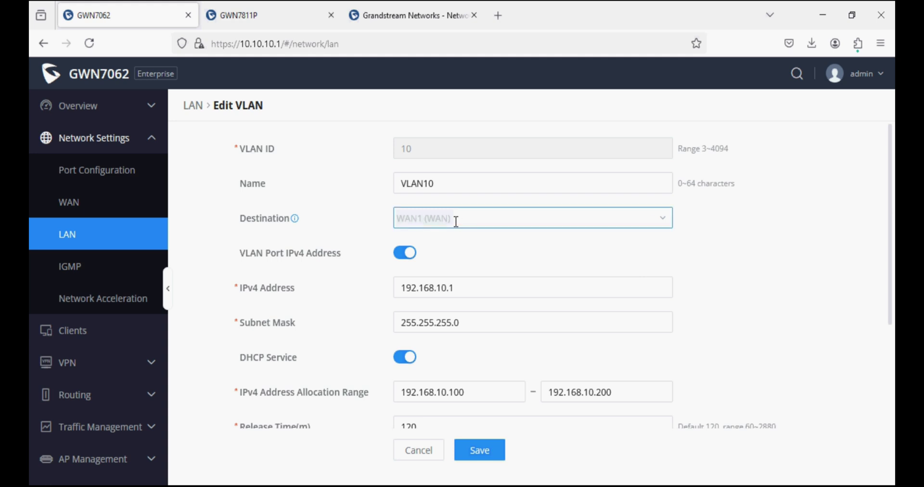
drag(444, 181, 380, 180)
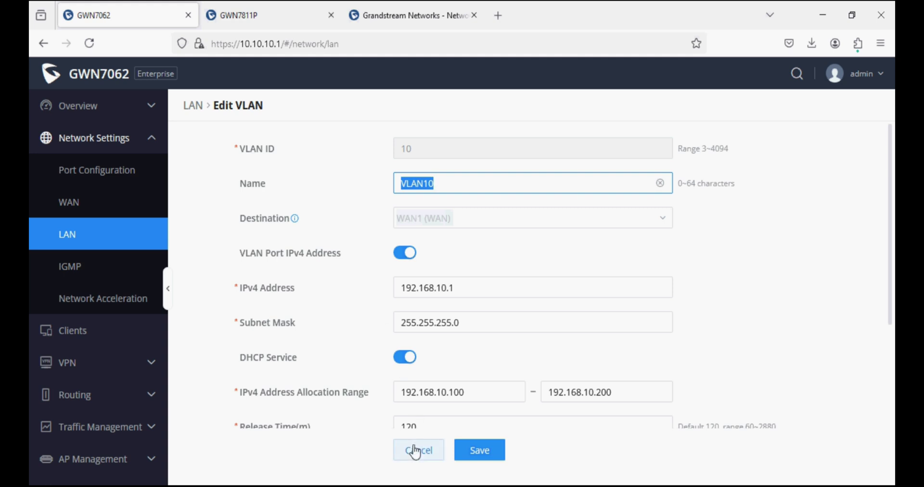
click(264, 23)
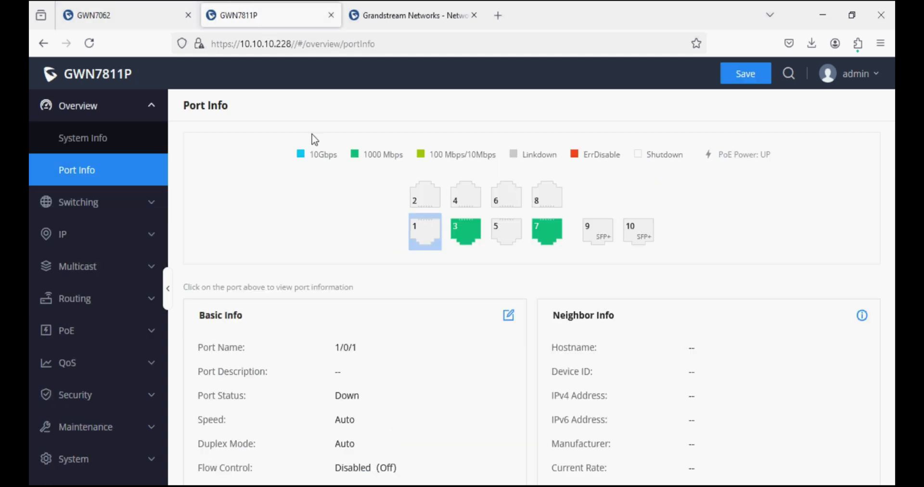